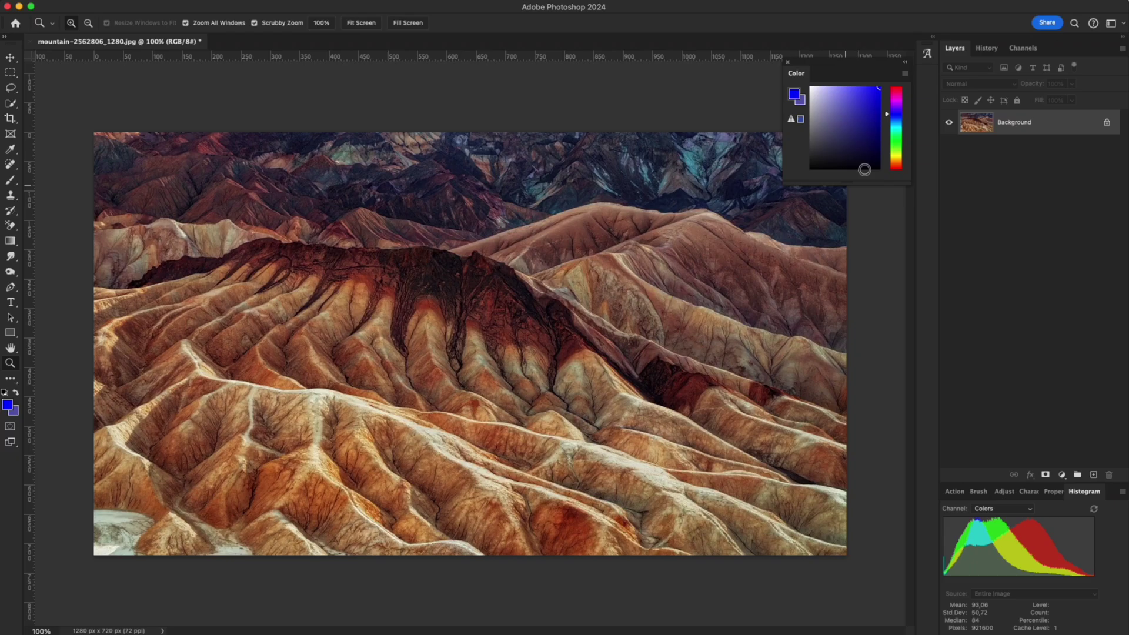
View the mountain photo's Red, Green and Blue channels alone, one after another
{"action": "left_click", "coordinate": [1016, 52]}
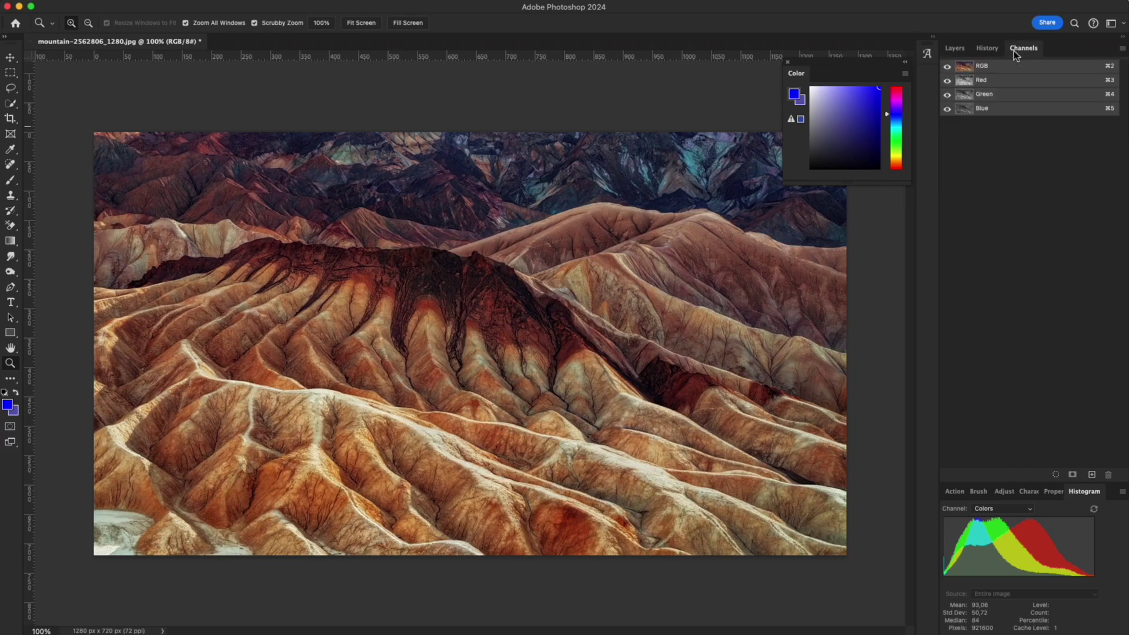
{"action": "left_click", "coordinate": [1012, 85]}
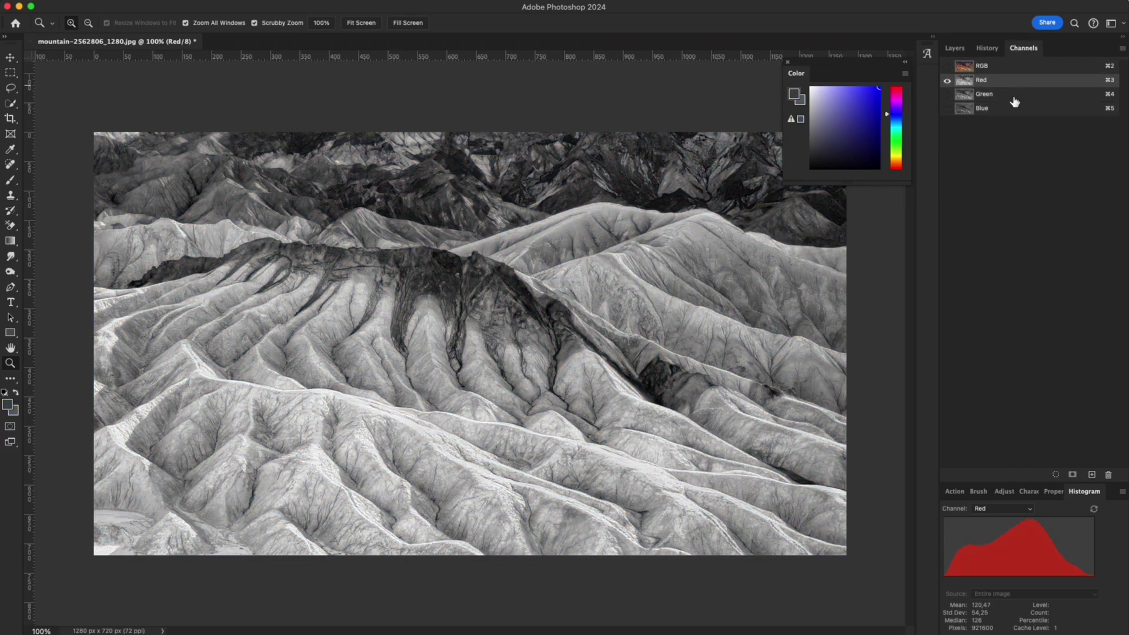
{"action": "left_click", "coordinate": [1015, 97]}
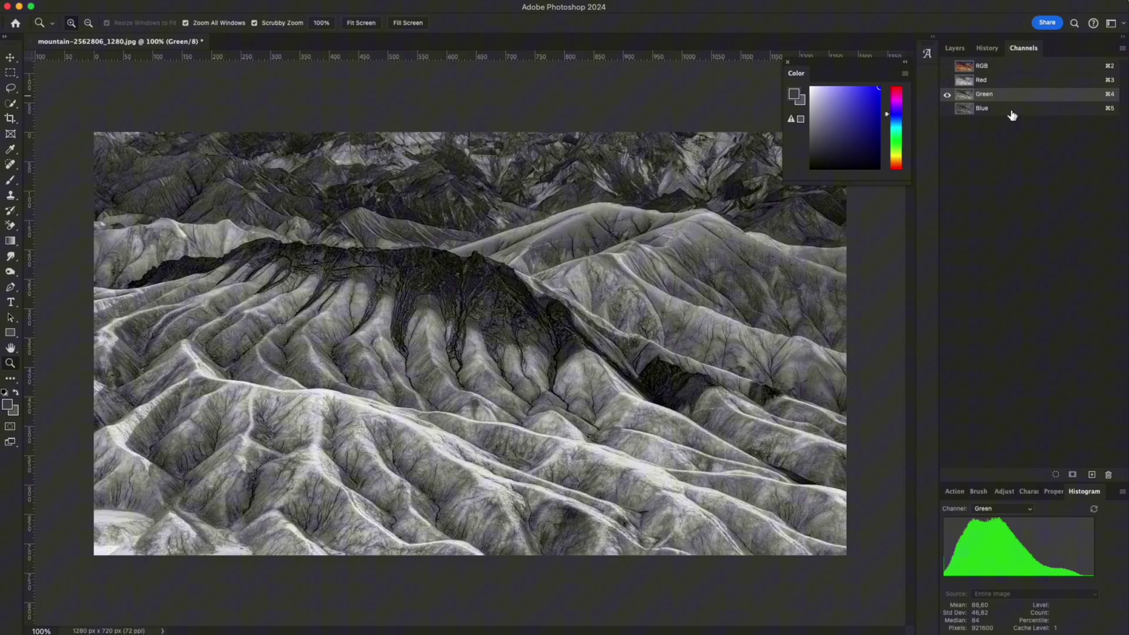
{"action": "left_click", "coordinate": [1012, 111]}
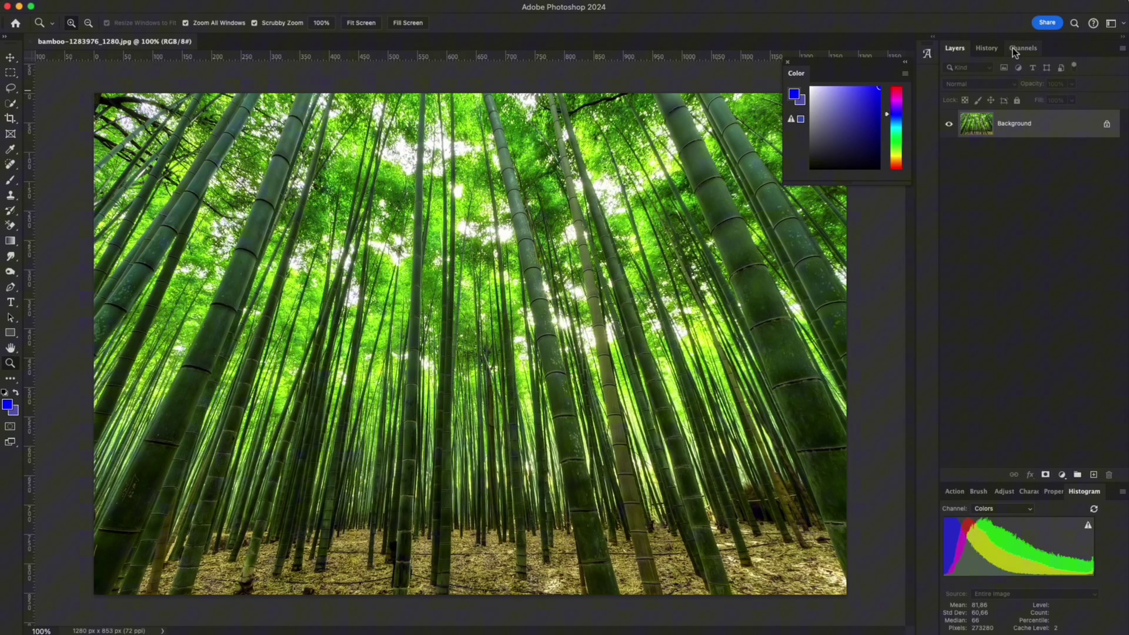
View the bamboo photo's Red, Blue and Green channels each on their own
{"action": "left_click", "coordinate": [1017, 51]}
{"action": "left_click", "coordinate": [1010, 87]}
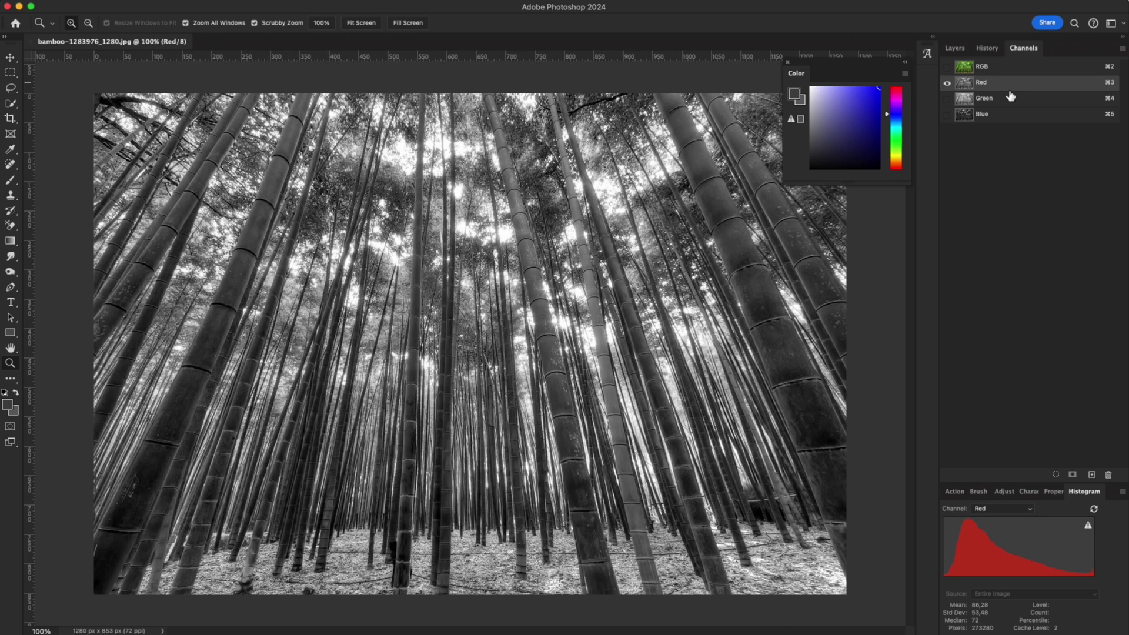
{"action": "left_click", "coordinate": [1012, 100]}
{"action": "left_click", "coordinate": [1004, 118]}
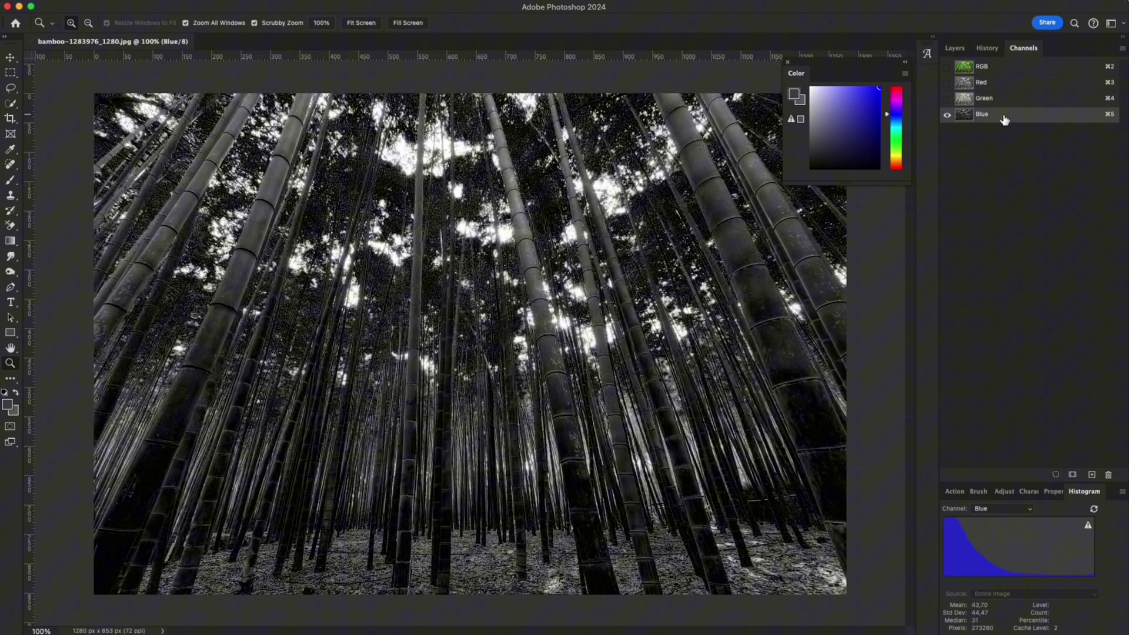
View the valley photo's Green, Red and Blue channels each on their own
{"action": "left_click", "coordinate": [1004, 104]}
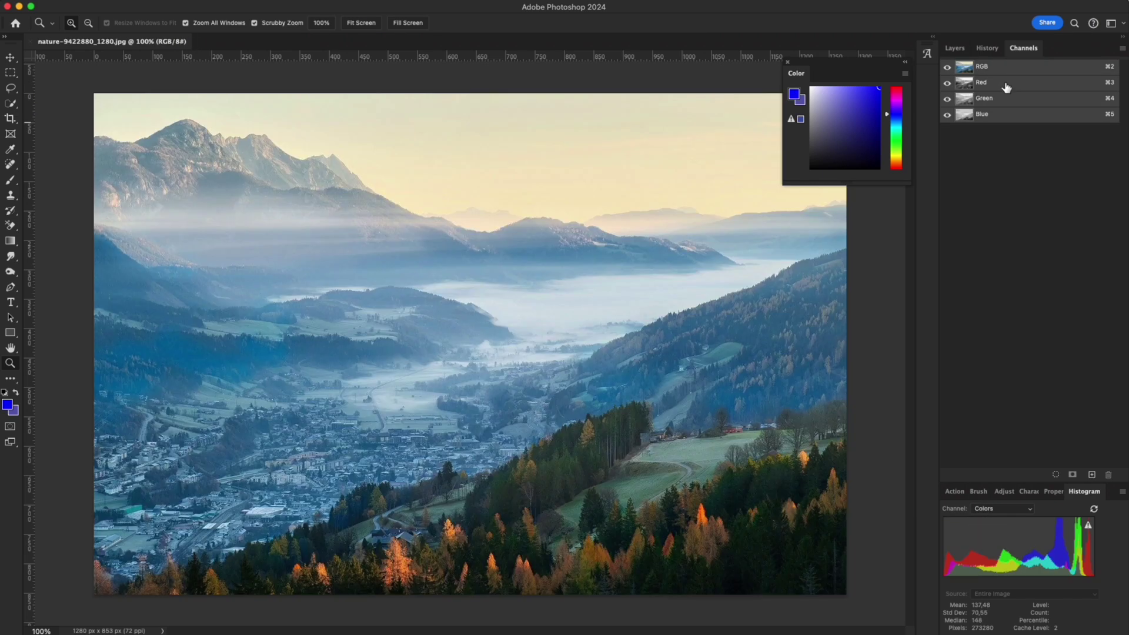
{"action": "left_click", "coordinate": [1007, 88]}
{"action": "left_click", "coordinate": [1010, 105]}
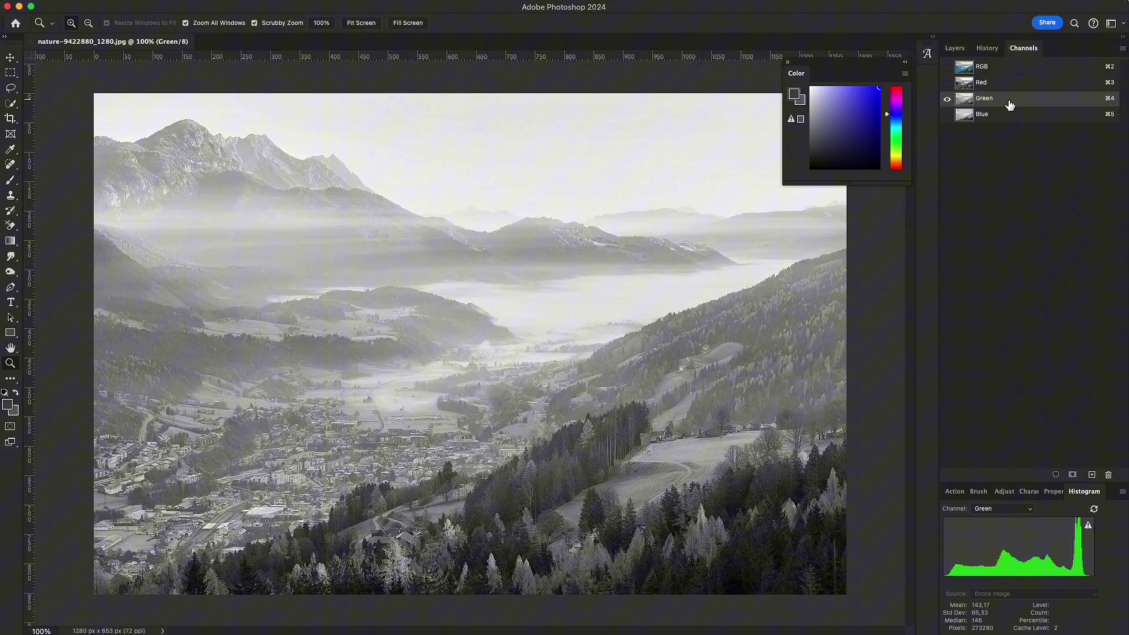
{"action": "left_click", "coordinate": [1007, 118]}
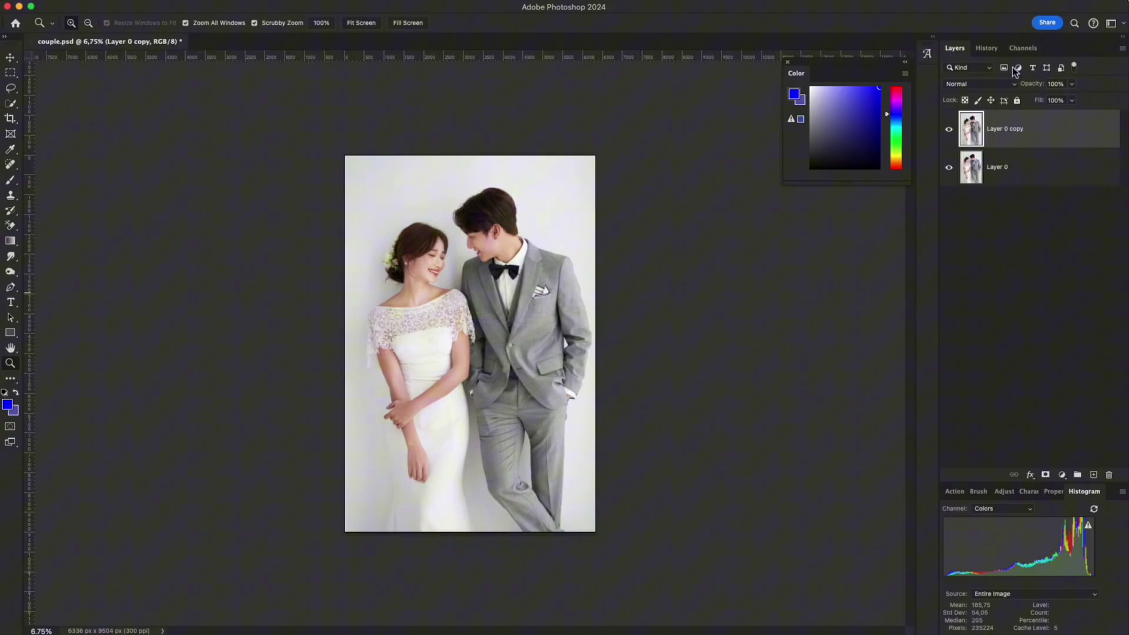
Load the portrait's Red channel as a selection and add a new Layer 1
{"action": "left_click", "coordinate": [1019, 49]}
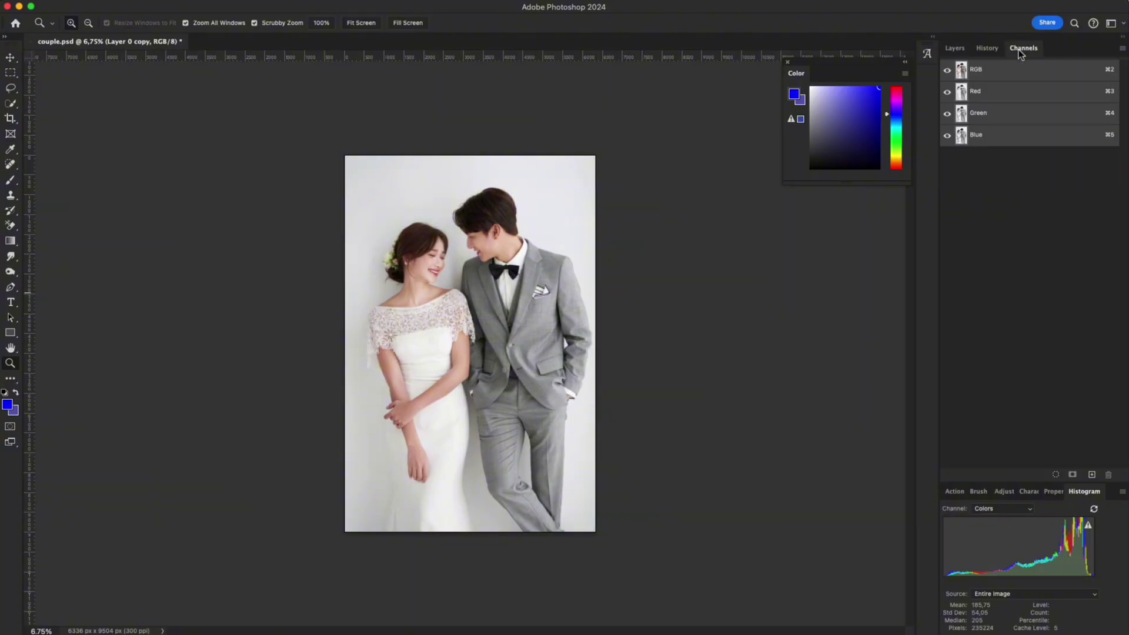
{"action": "left_click", "coordinate": [1023, 93]}
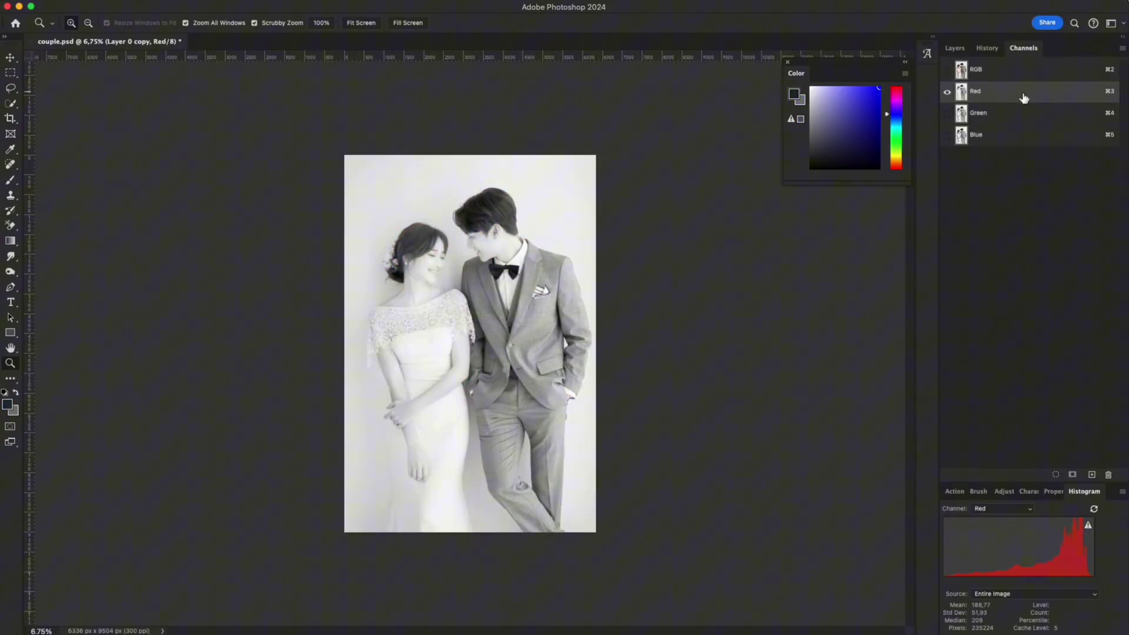
{"action": "left_click", "coordinate": [1056, 476]}
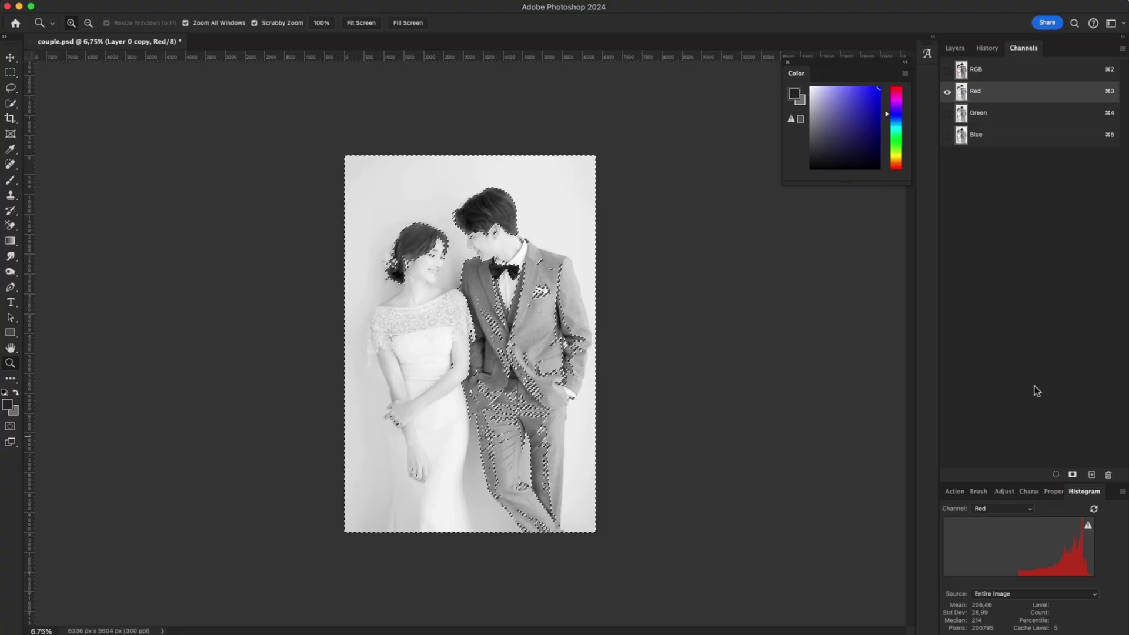
{"action": "left_click", "coordinate": [955, 47]}
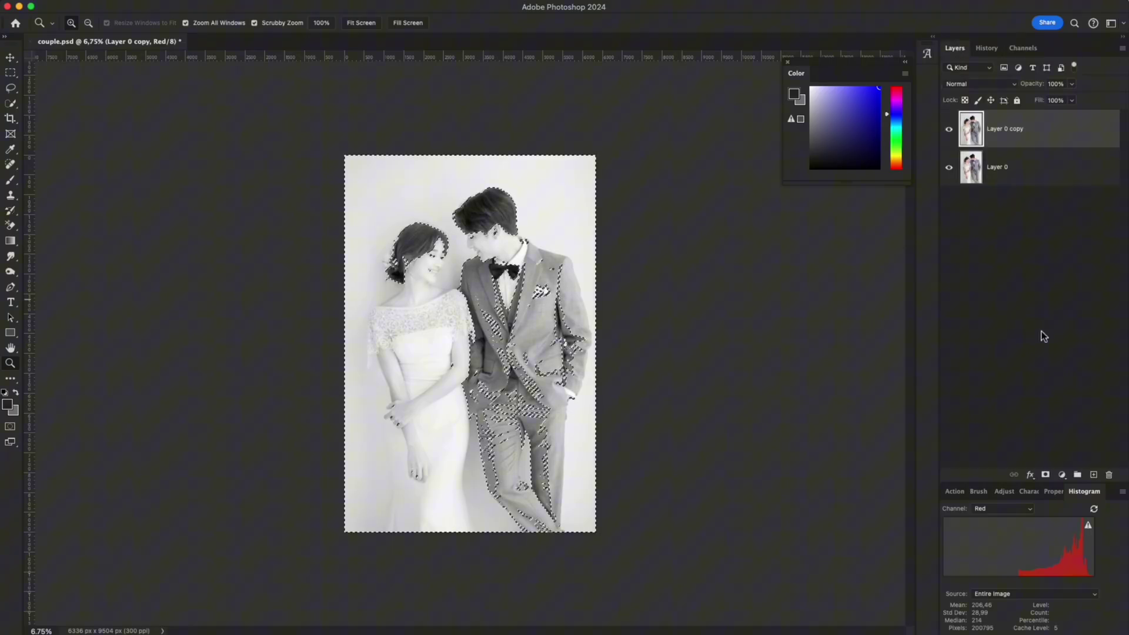
{"action": "left_click", "coordinate": [1094, 474]}
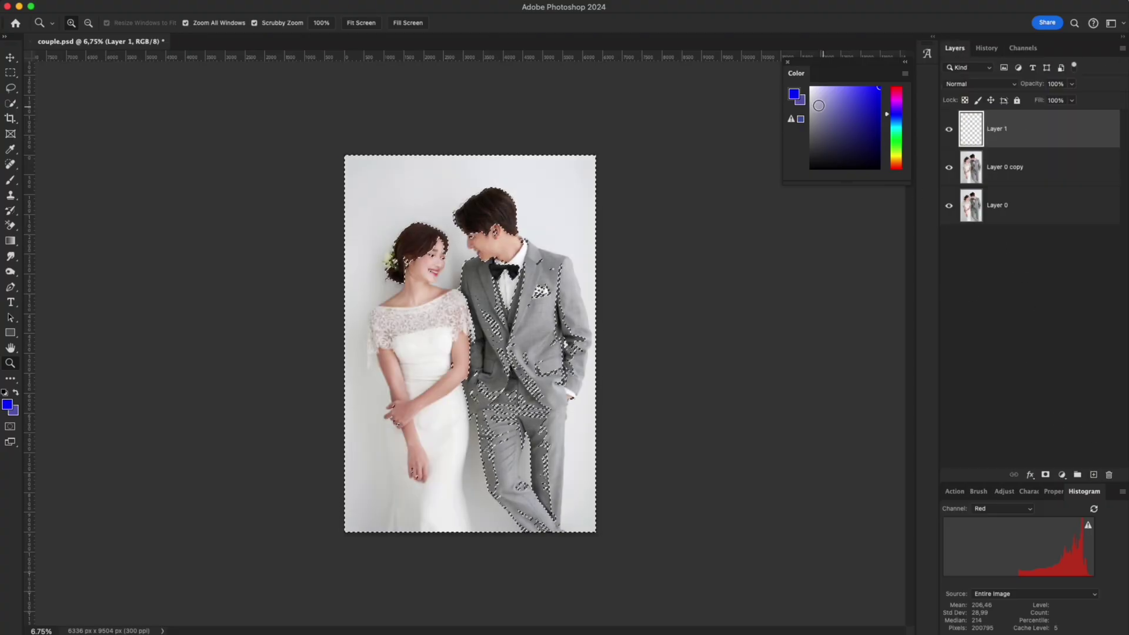
Fill the selection on Layer 1 with pure red (R255 G0 B0), then deselect
{"action": "left_click", "coordinate": [794, 95]}
{"action": "double_click", "coordinate": [683, 169]}
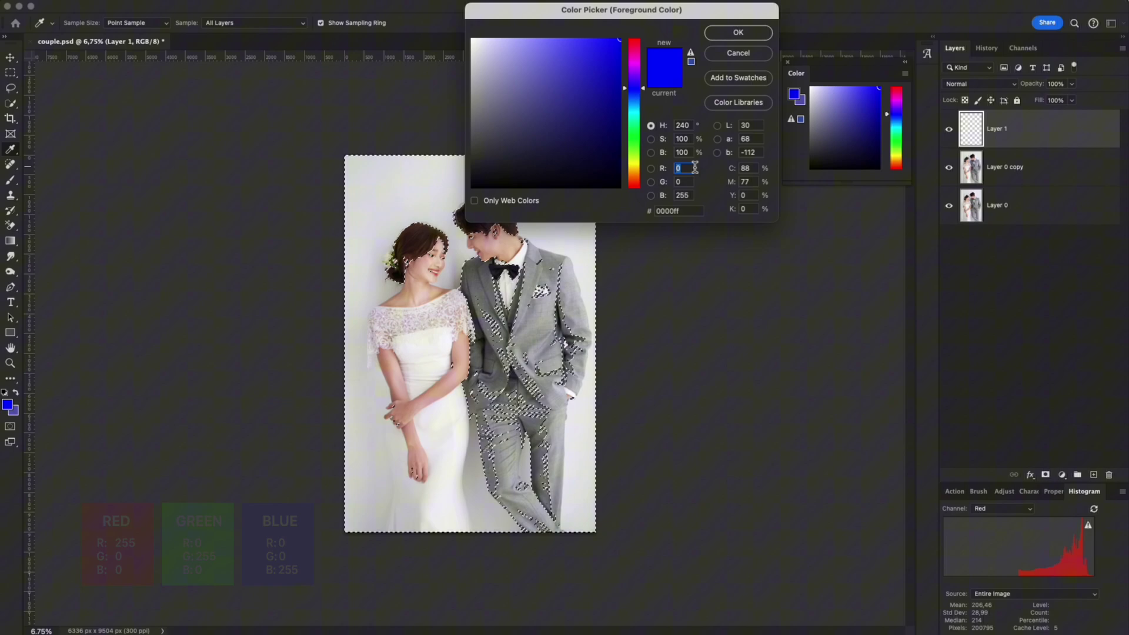
{"action": "type", "text": "255"}
{"action": "left_click", "coordinate": [690, 184]}
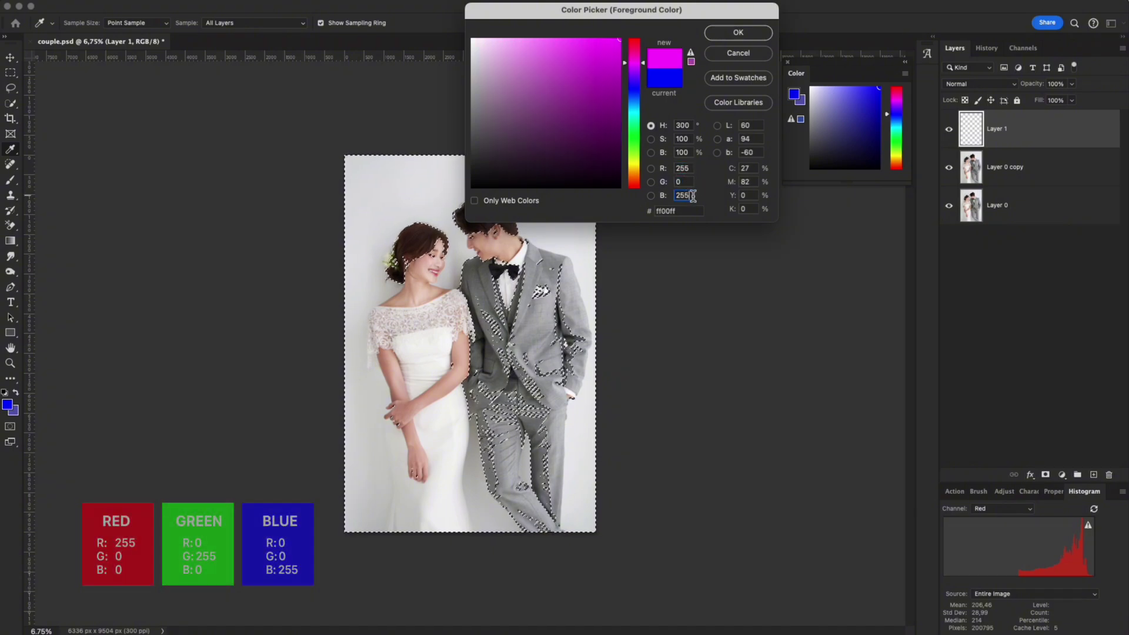
{"action": "double_click", "coordinate": [685, 195]}
{"action": "type", "text": "0"}
{"action": "key", "text": "Return"}
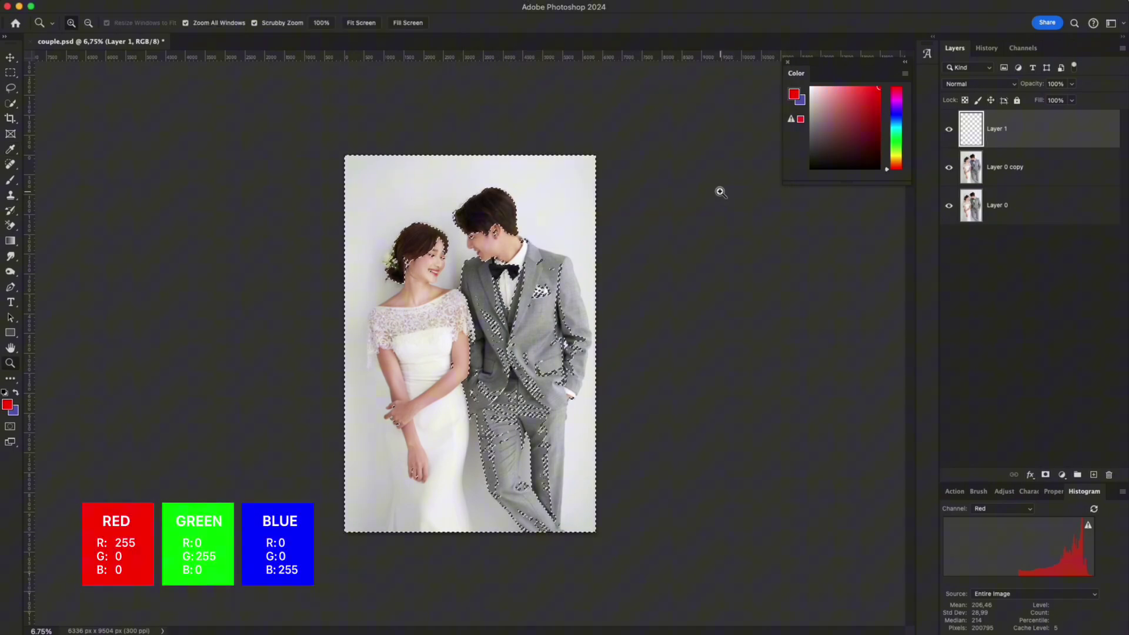
{"action": "key", "text": "alt+BackSpace"}
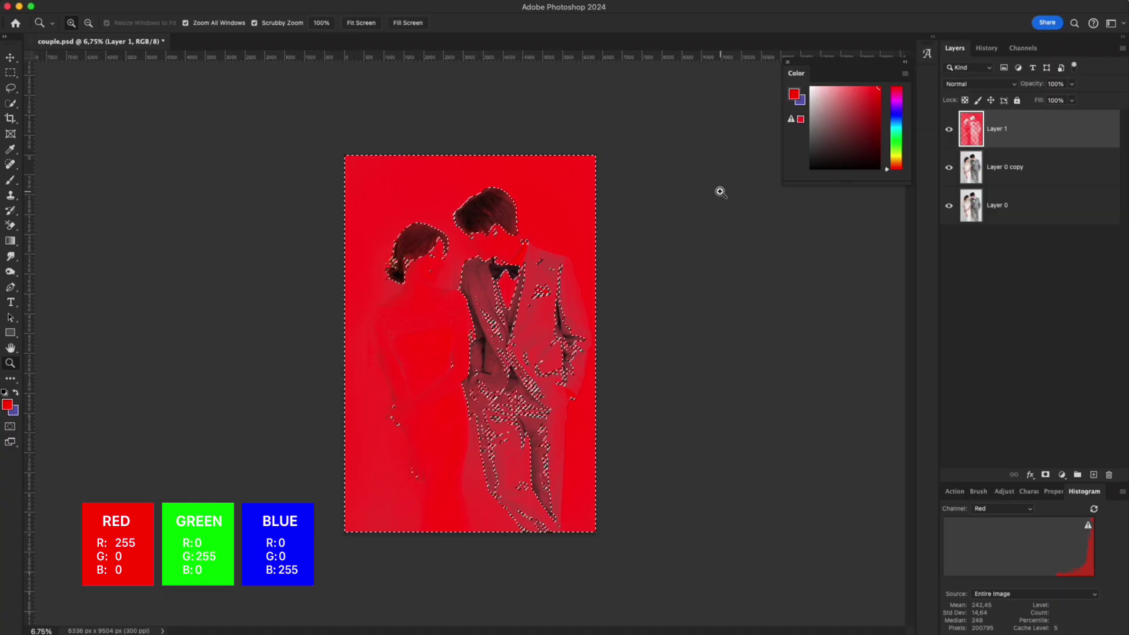
{"action": "key", "text": "ctrl+d"}
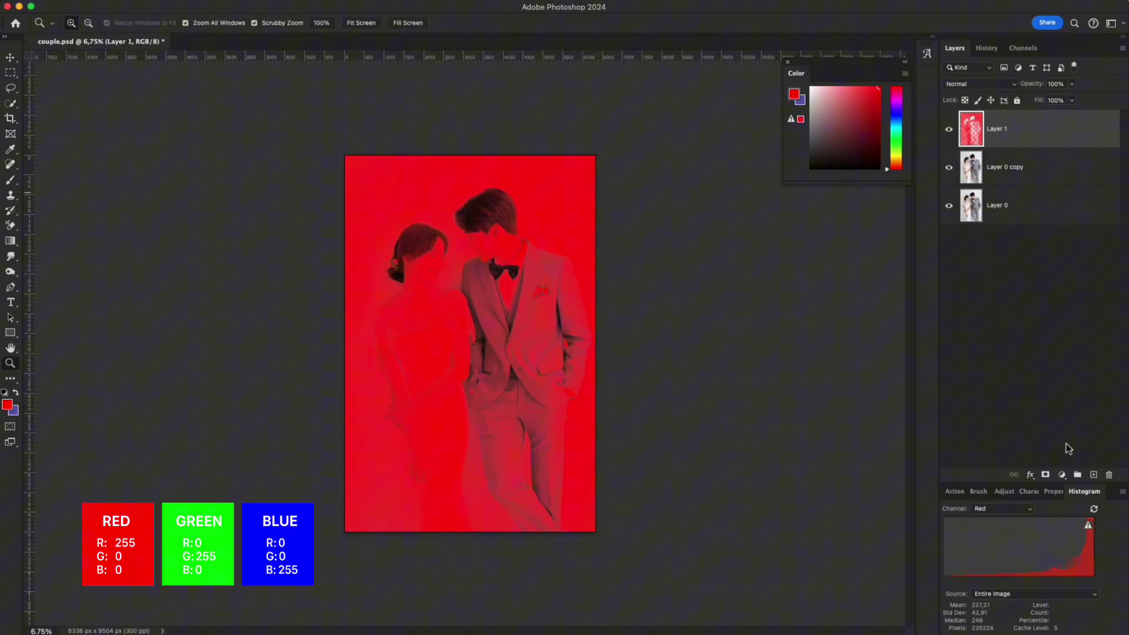
Add an empty Layer 2, hide Layer 1 and select Layer 0 copy
{"action": "left_click", "coordinate": [1093, 475]}
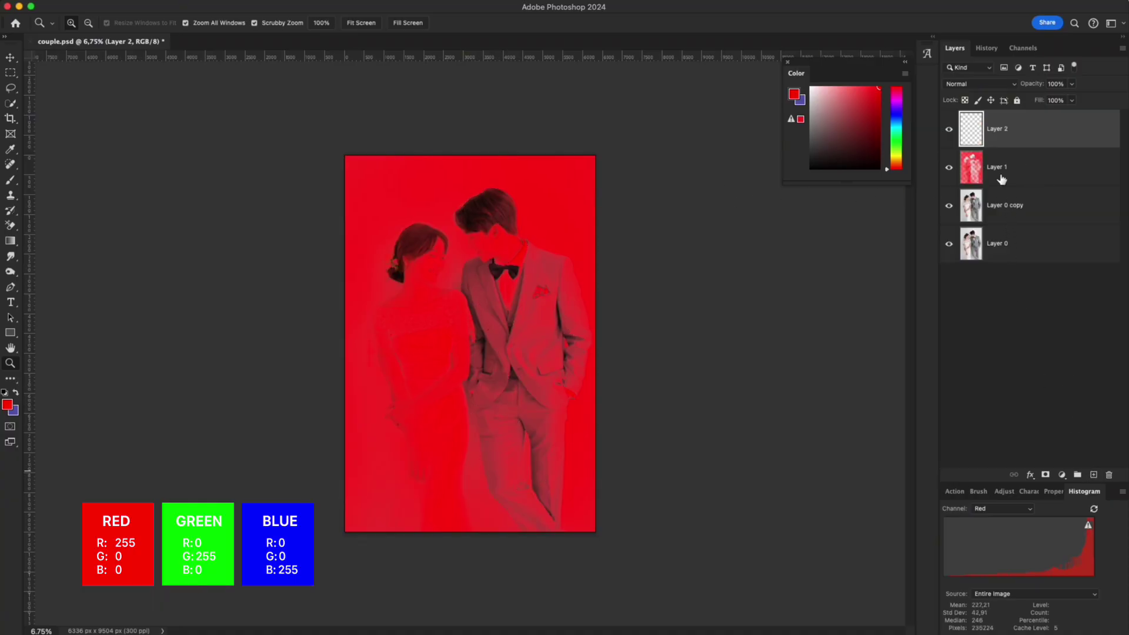
{"action": "left_click", "coordinate": [949, 168]}
{"action": "left_click", "coordinate": [1023, 211]}
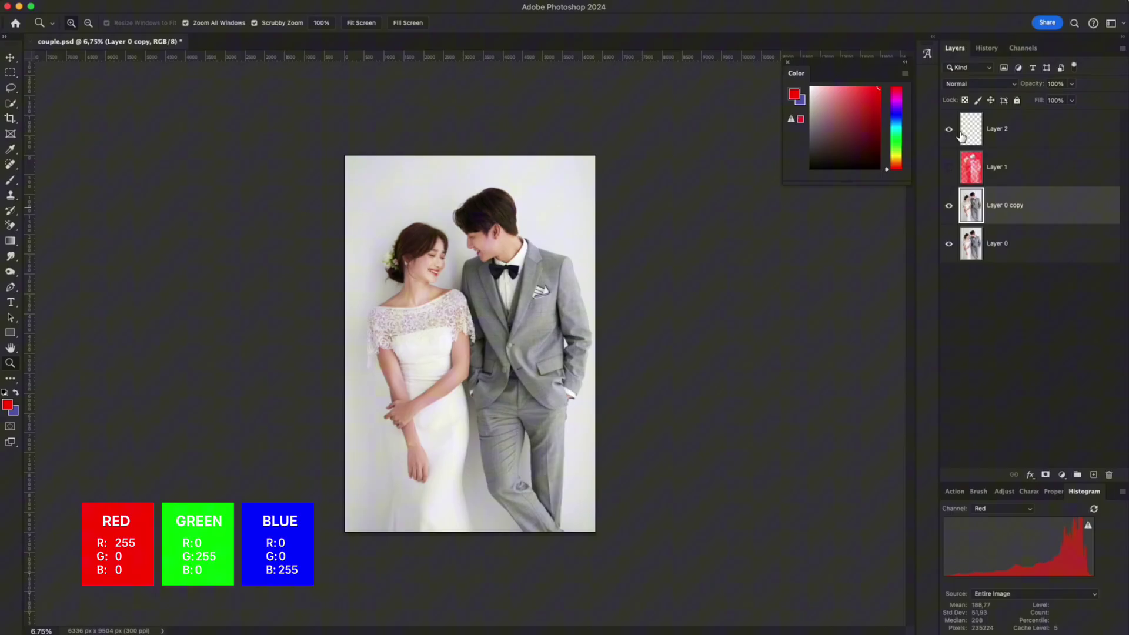
Load the Green channel as a selection and make Layer 2 active
{"action": "left_click", "coordinate": [1016, 50]}
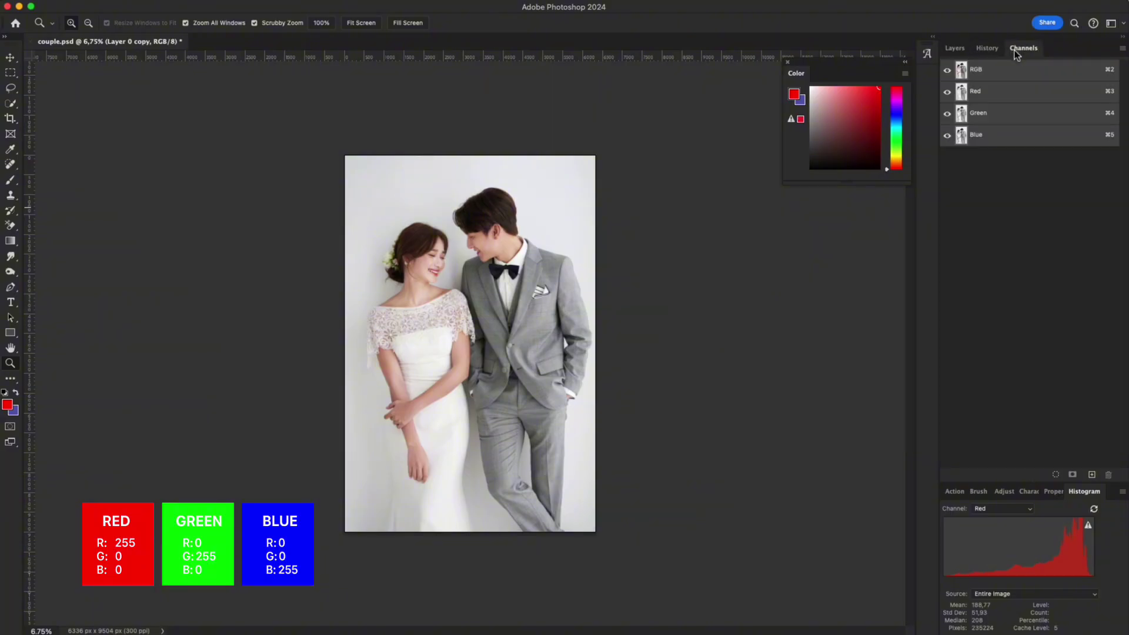
{"action": "left_click", "coordinate": [1012, 120]}
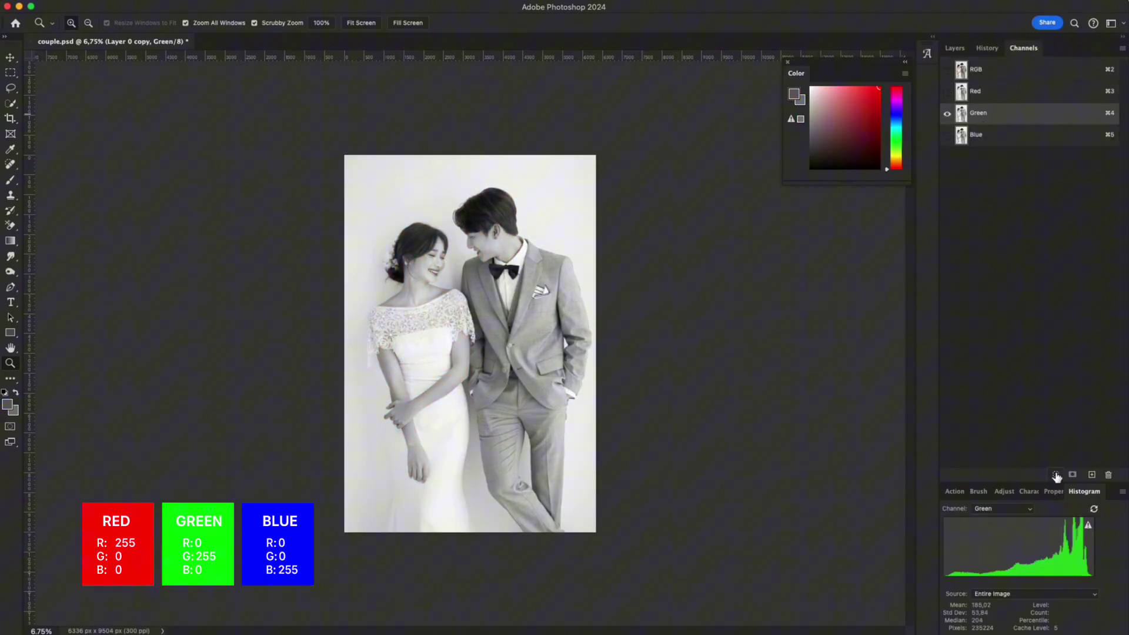
{"action": "left_click", "coordinate": [1057, 475]}
{"action": "left_click", "coordinate": [955, 47]}
{"action": "left_click", "coordinate": [1016, 141]}
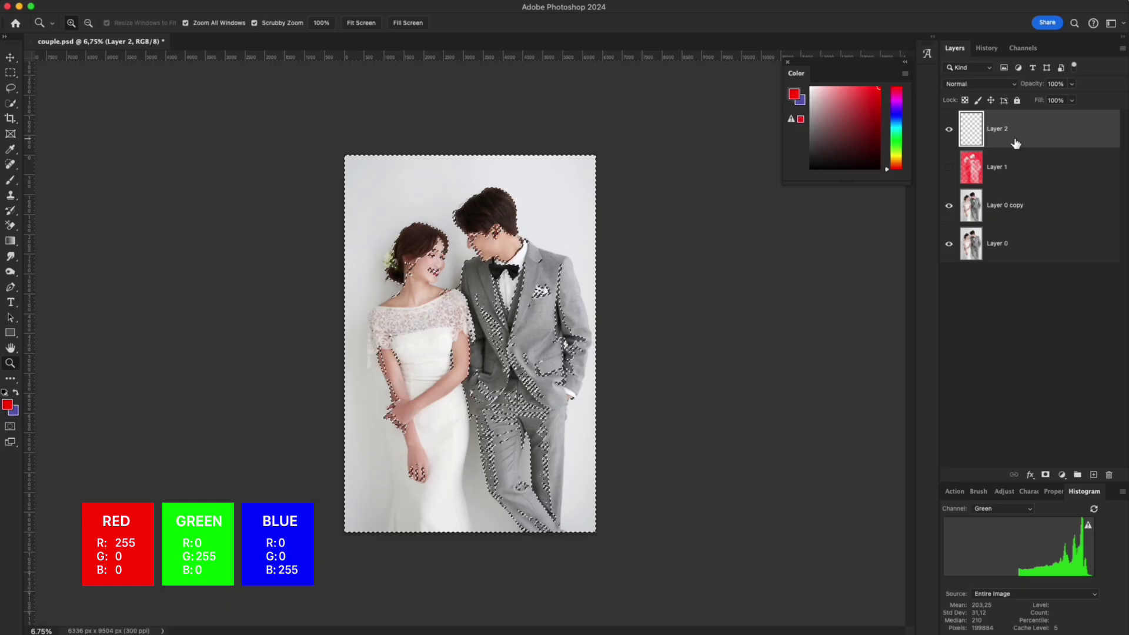
Fill the selection on Layer 2 with pure green (R0 G255 B0), then deselect
{"action": "left_click", "coordinate": [801, 97]}
{"action": "double_click", "coordinate": [682, 168]}
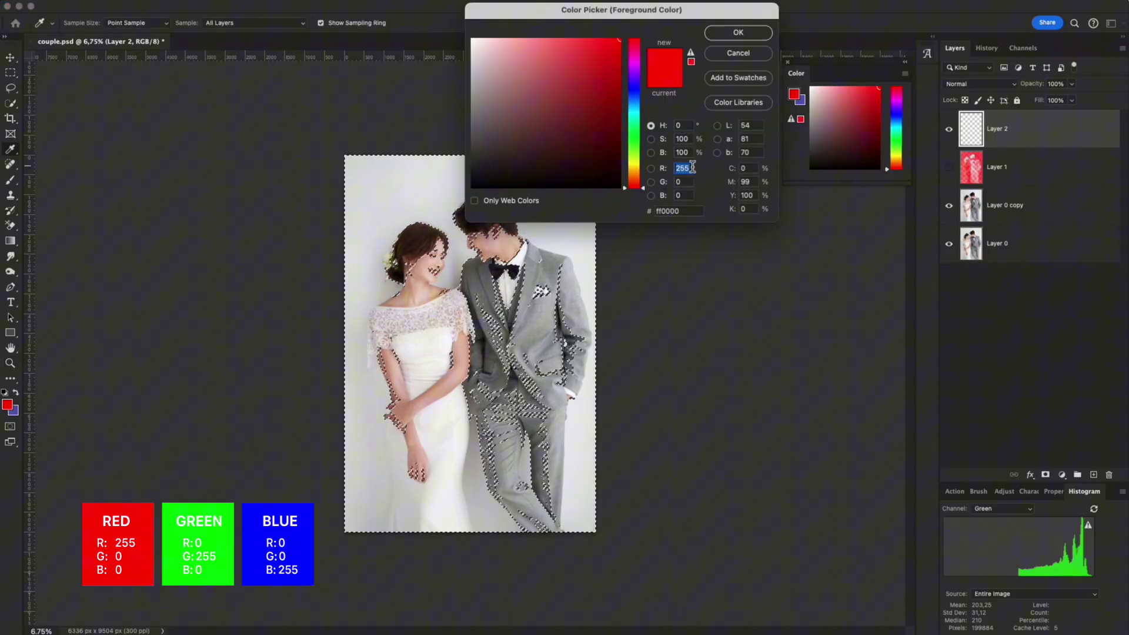
{"action": "type", "text": "0"}
{"action": "left_click", "coordinate": [692, 181]}
{"action": "type", "text": "255"}
{"action": "key", "text": "Return"}
{"action": "key", "text": "z"}
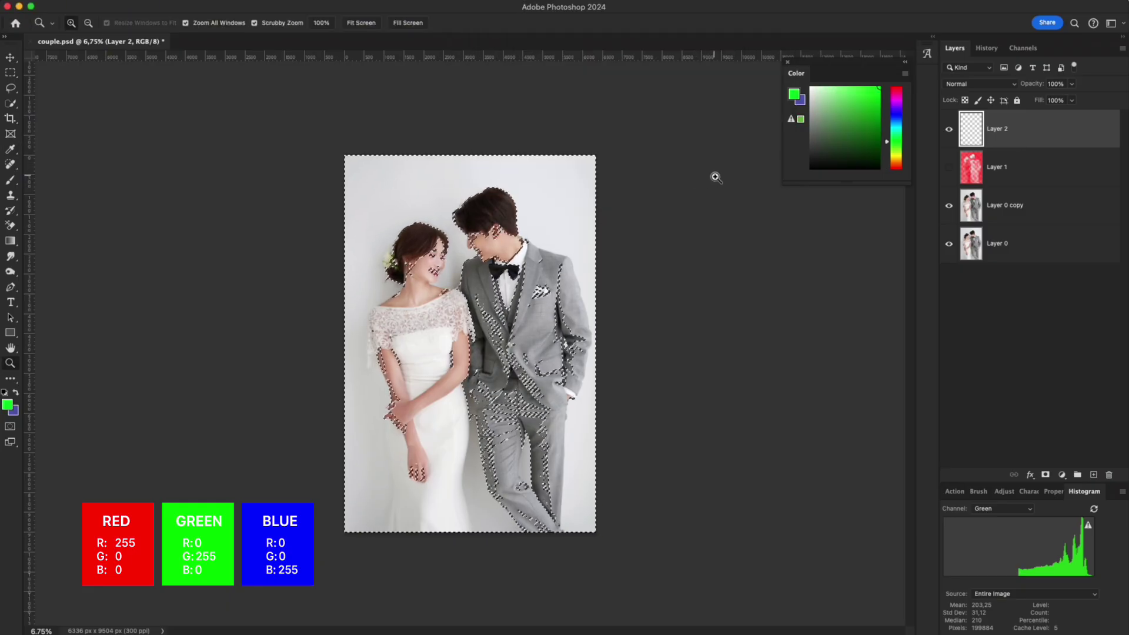
{"action": "key", "text": "alt+BackSpace"}
{"action": "key", "text": "super+d"}
Add Layer 3, hide Layer 2, and load the Blue channel as a selection for Layer 3
{"action": "left_click", "coordinate": [1093, 475]}
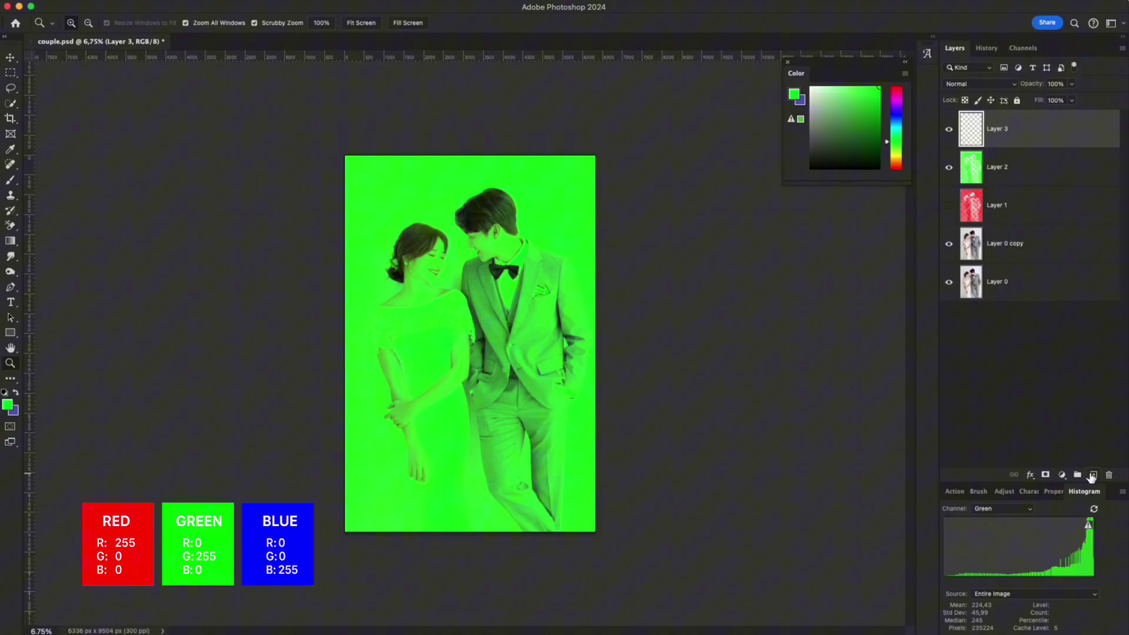
{"action": "left_click", "coordinate": [949, 168]}
{"action": "left_click", "coordinate": [1028, 252]}
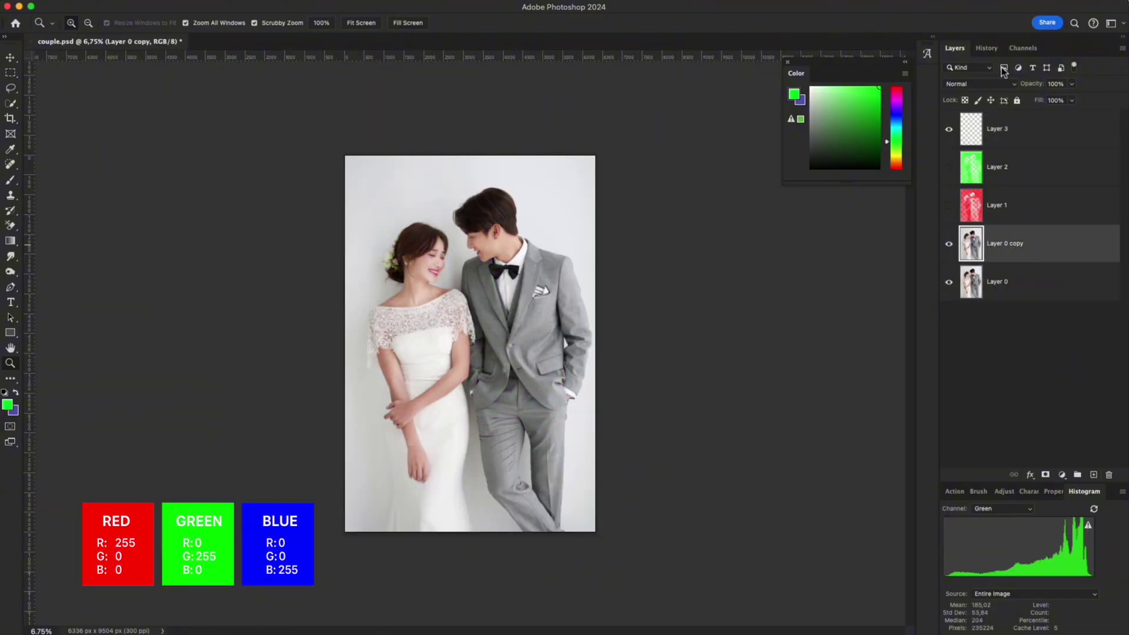
{"action": "left_click", "coordinate": [1023, 48]}
{"action": "left_click", "coordinate": [993, 137]}
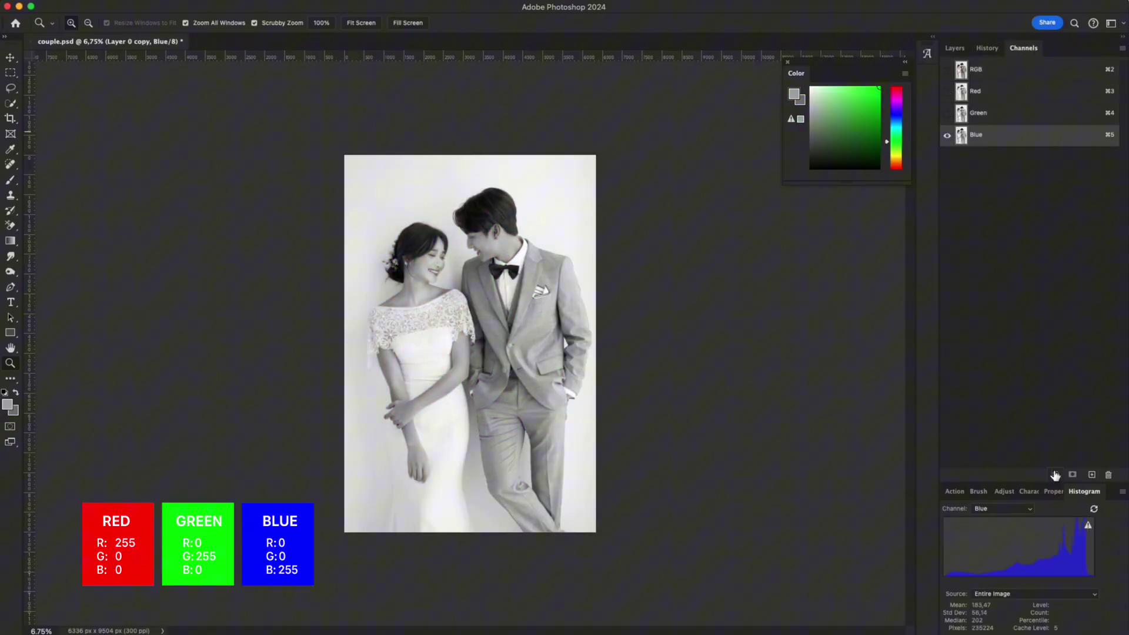
{"action": "left_click", "coordinate": [1056, 475]}
{"action": "left_click", "coordinate": [955, 48]}
{"action": "left_click", "coordinate": [994, 129]}
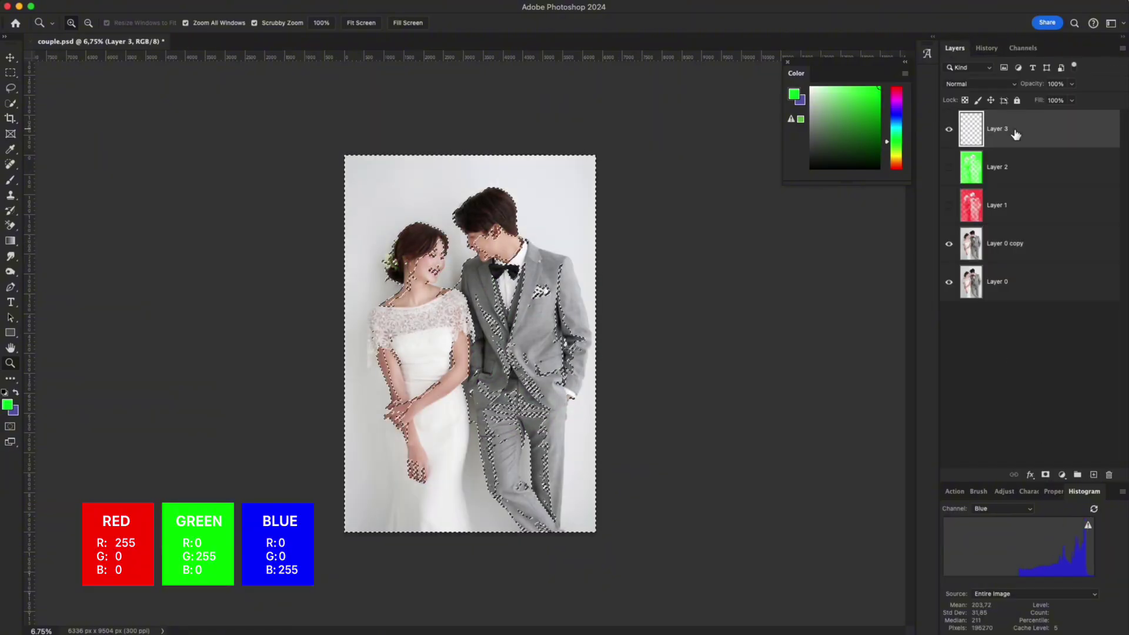
Fill the selection on Layer 3 with pure blue (R0 G0 B255), then deselect
{"action": "left_click", "coordinate": [801, 105]}
{"action": "key", "text": "Tab"}
{"action": "type", "text": "0"}
{"action": "key", "text": "Tab"}
{"action": "type", "text": "2"}
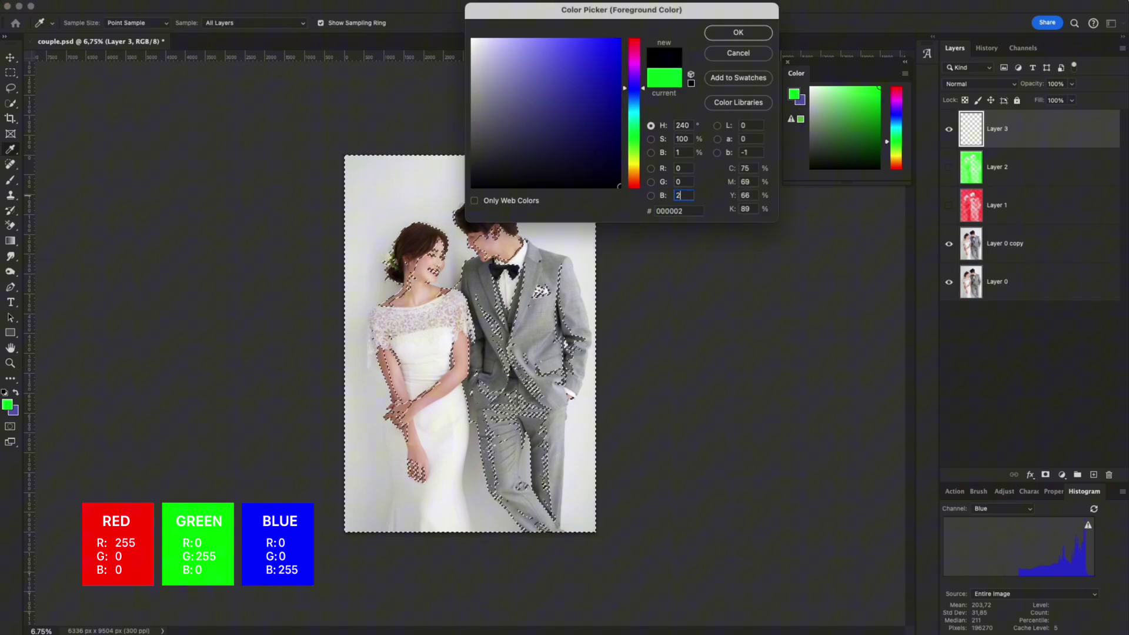
{"action": "type", "text": "55"}
{"action": "key", "text": "Return"}
{"action": "key", "text": "z"}
{"action": "key", "text": "alt+BackSpace"}
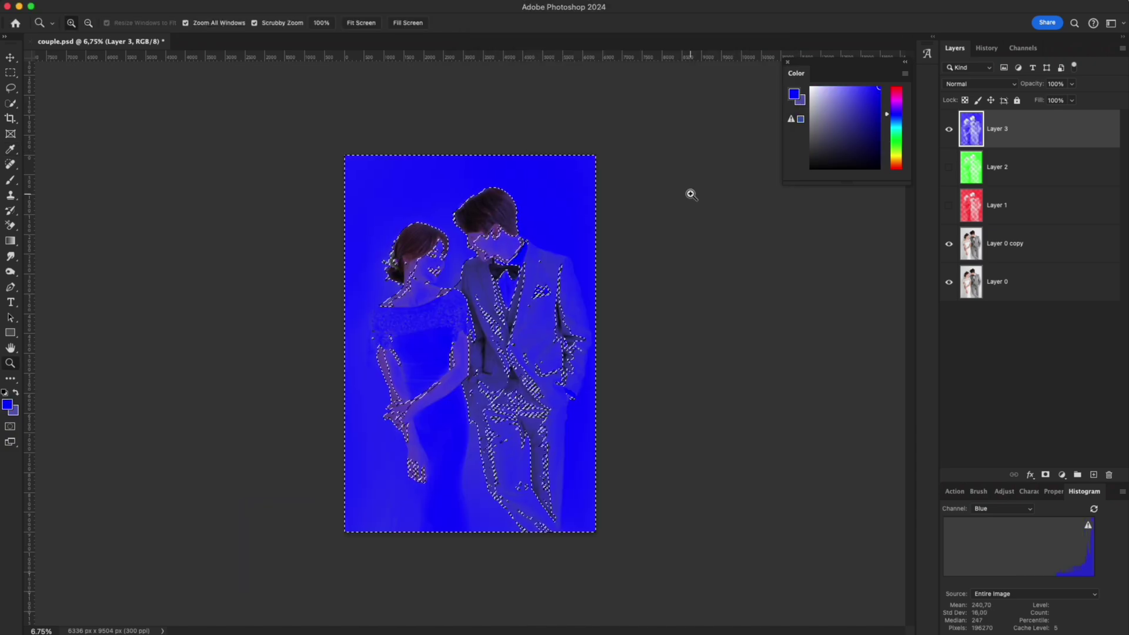
{"action": "key", "text": "ctrl+d"}
Show Layers 1 and 2 again and fill Layer 0 copy with black
{"action": "left_click", "coordinate": [949, 167]}
{"action": "left_click", "coordinate": [948, 205]}
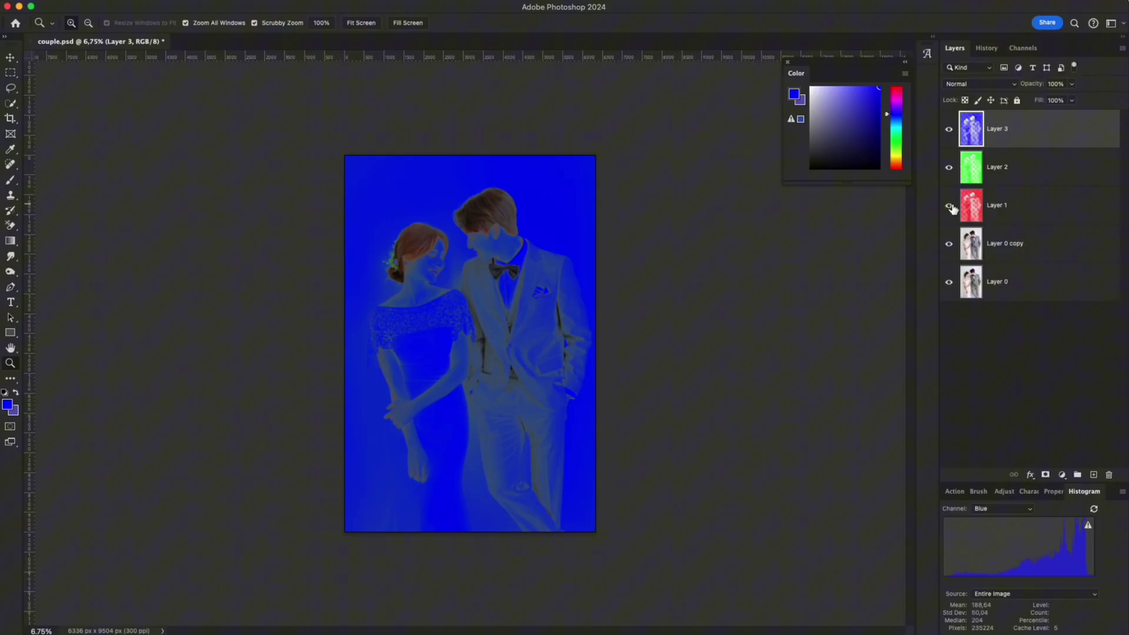
{"action": "left_click", "coordinate": [1038, 249]}
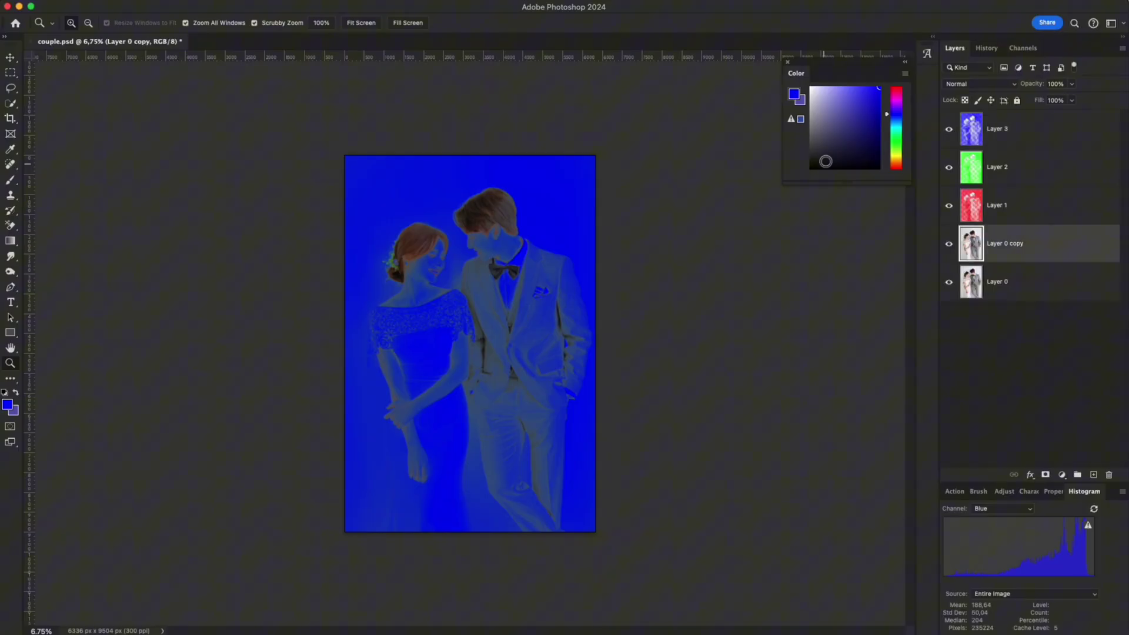
{"action": "left_click_drag", "start_coordinate": [826, 161], "coordinate": [798, 180]}
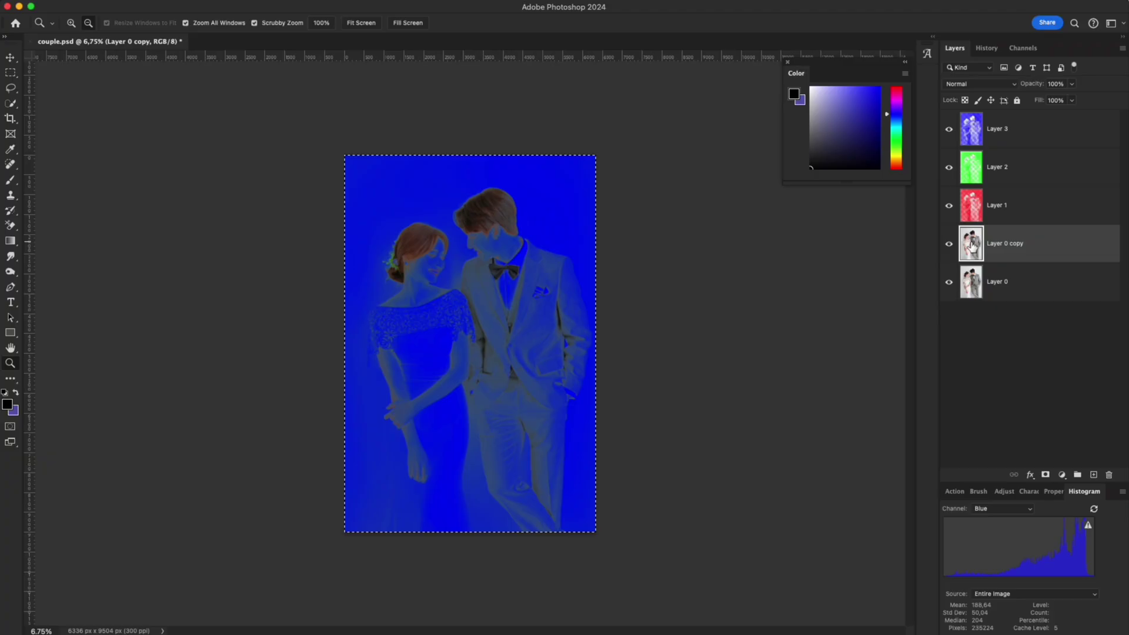
{"action": "key", "text": "alt+BackSpace"}
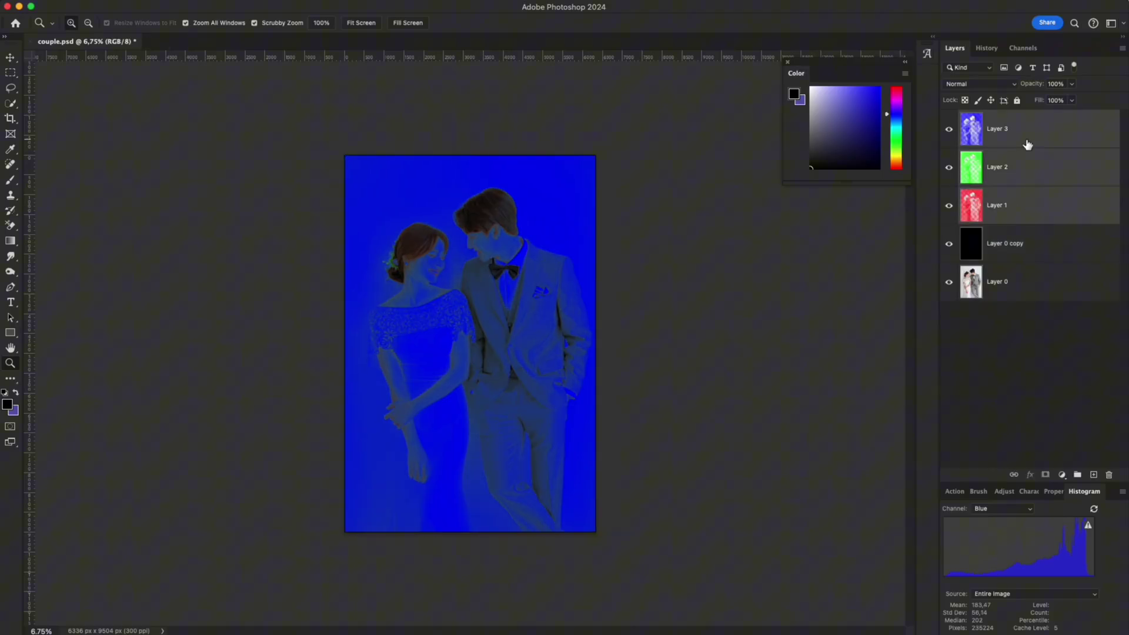
Set the colour layers to Screen blending and group them with Layer 0 copy into Group 1
{"action": "left_click", "coordinate": [978, 84]}
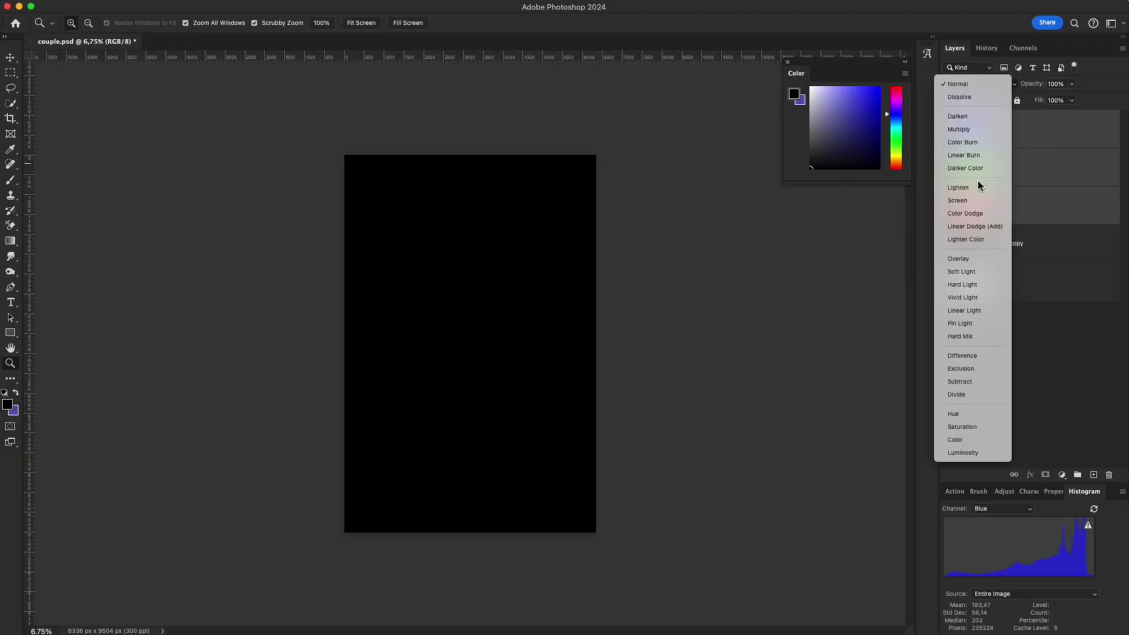
{"action": "left_click", "coordinate": [978, 203]}
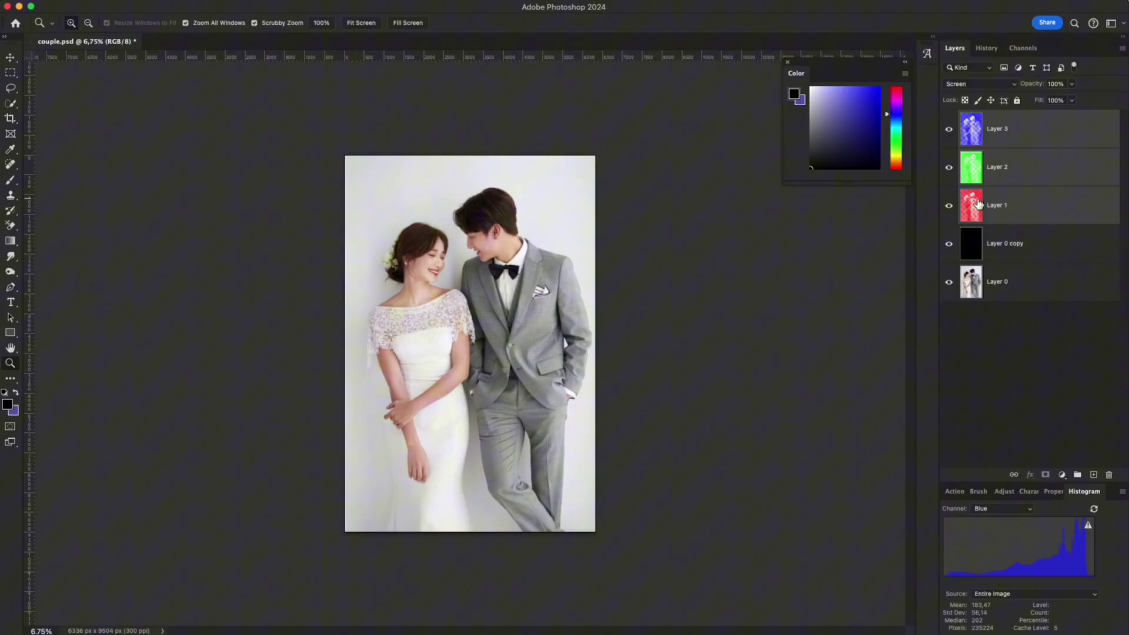
{"action": "left_click", "coordinate": [1045, 244], "text": "shift"}
{"action": "left_click", "coordinate": [1078, 475]}
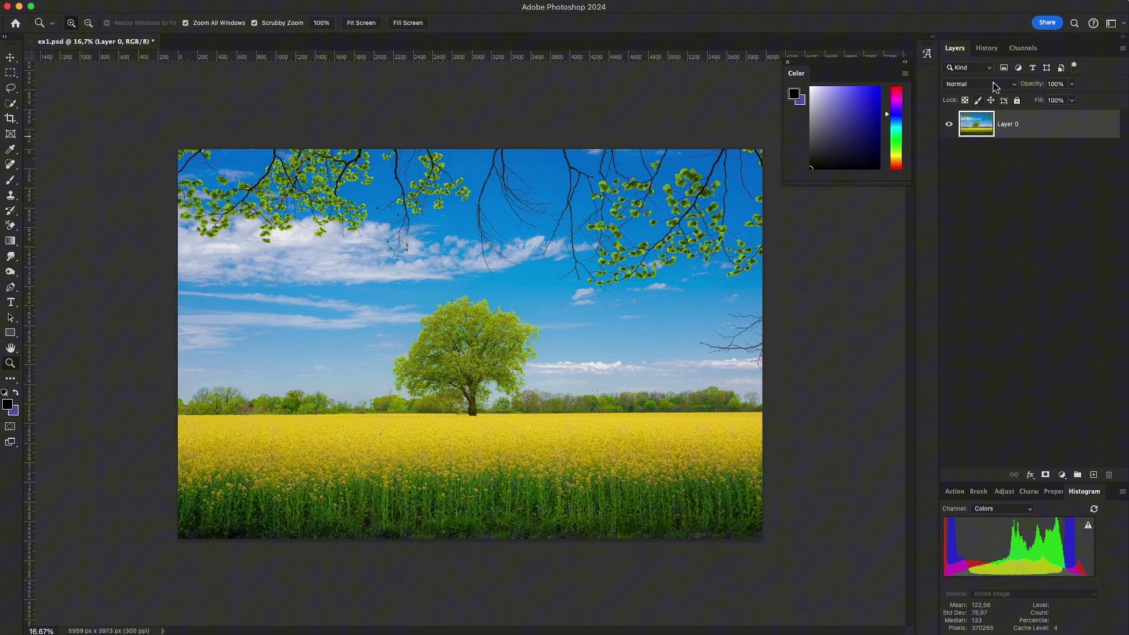
View the landscape's Red, Green and Blue channels each on their own
{"action": "left_click", "coordinate": [1023, 49]}
{"action": "left_click", "coordinate": [1017, 85]}
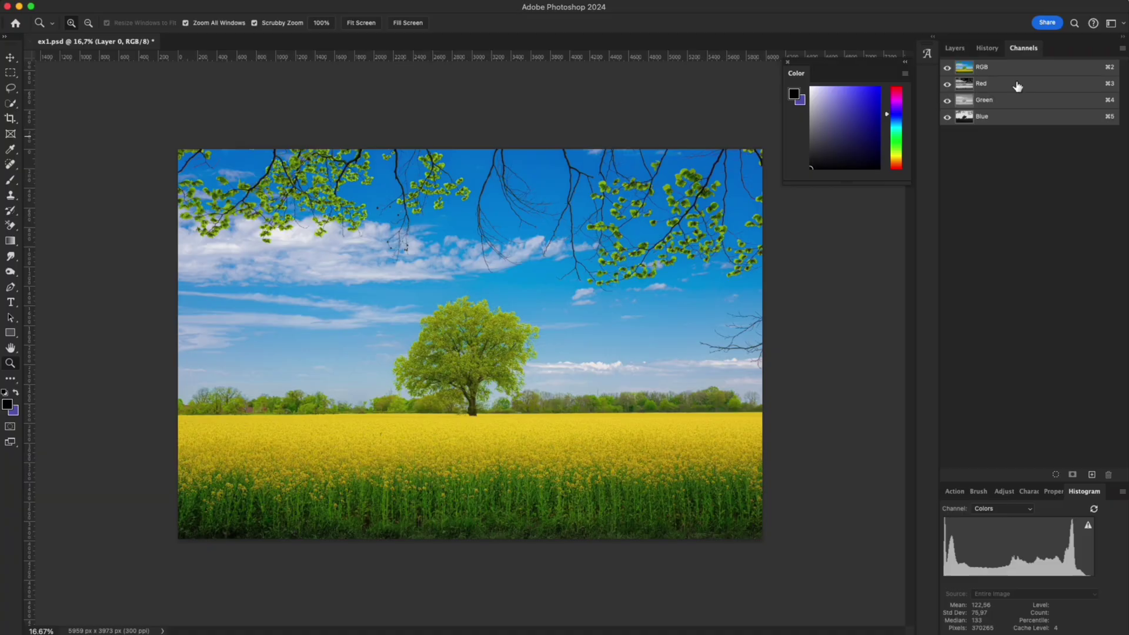
{"action": "left_click", "coordinate": [1017, 87]}
{"action": "left_click", "coordinate": [1016, 106]}
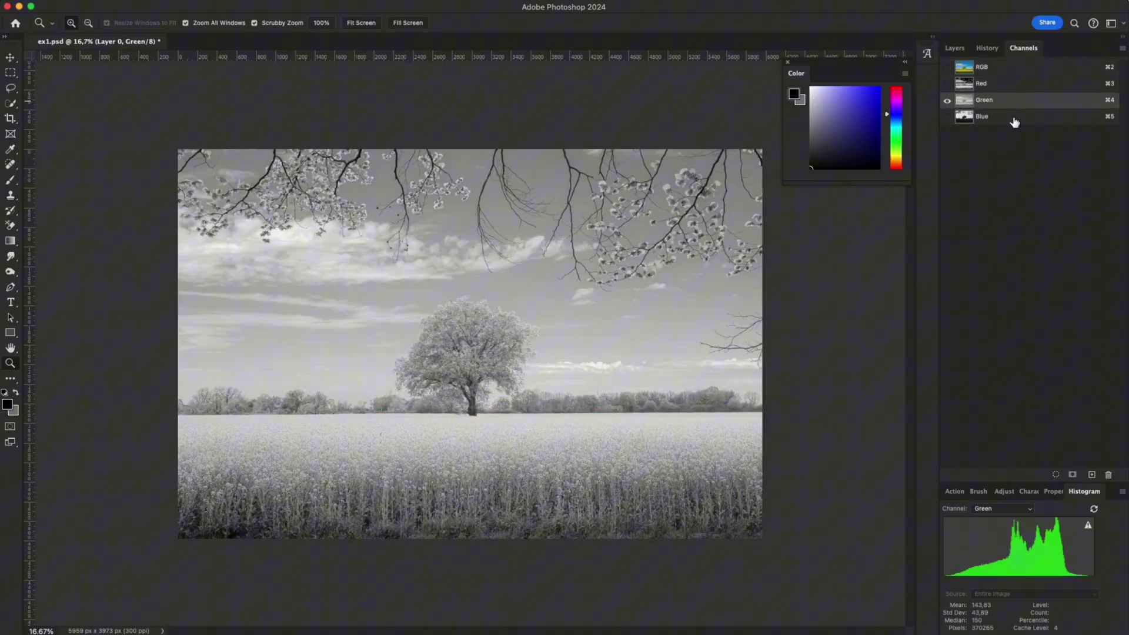
{"action": "left_click", "coordinate": [1015, 121]}
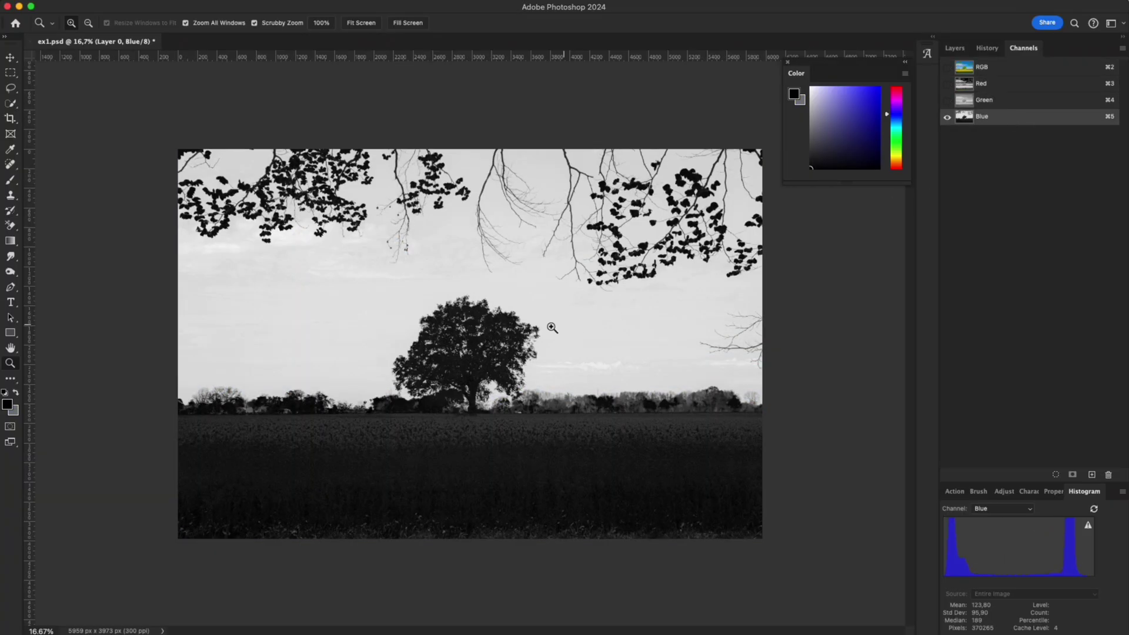
Duplicate Blue as Blue copy and apply Levels with white input 207 and midtones 0.55
{"action": "left_click_drag", "start_coordinate": [984, 129], "coordinate": [1094, 474]}
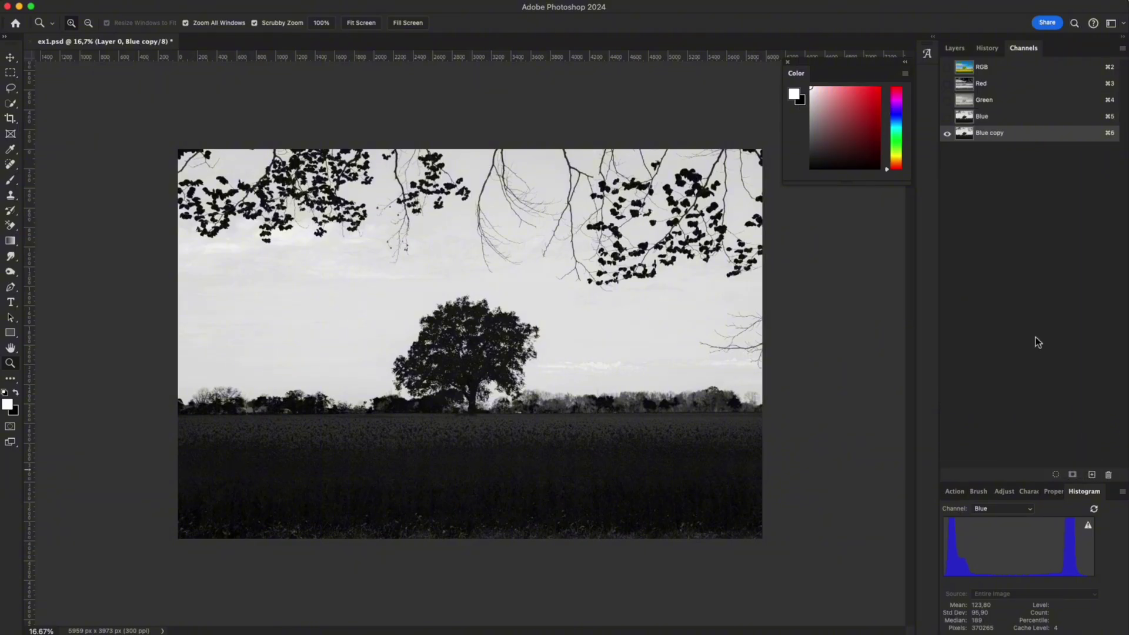
{"action": "key", "text": "cmd+l"}
{"action": "left_click_drag", "start_coordinate": [1012, 426], "coordinate": [984, 426]}
{"action": "left_click_drag", "start_coordinate": [923, 425], "coordinate": [953, 428]}
Apply the Levels change and load Blue copy as a selection over the full-colour image
{"action": "left_click", "coordinate": [1058, 316]}
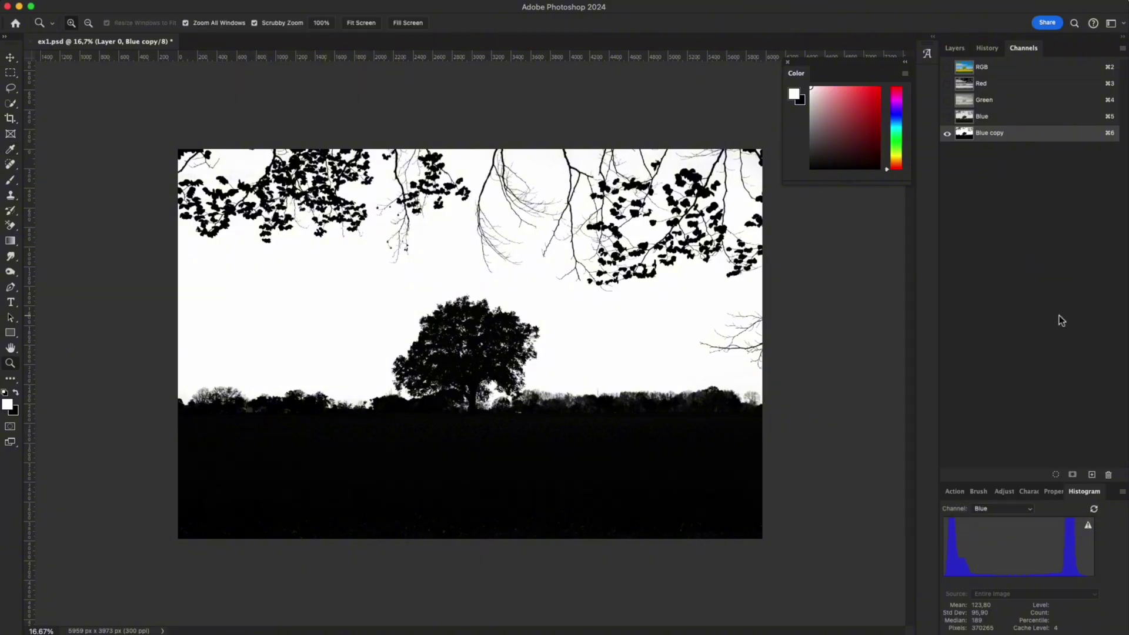
{"action": "left_click", "coordinate": [1056, 476]}
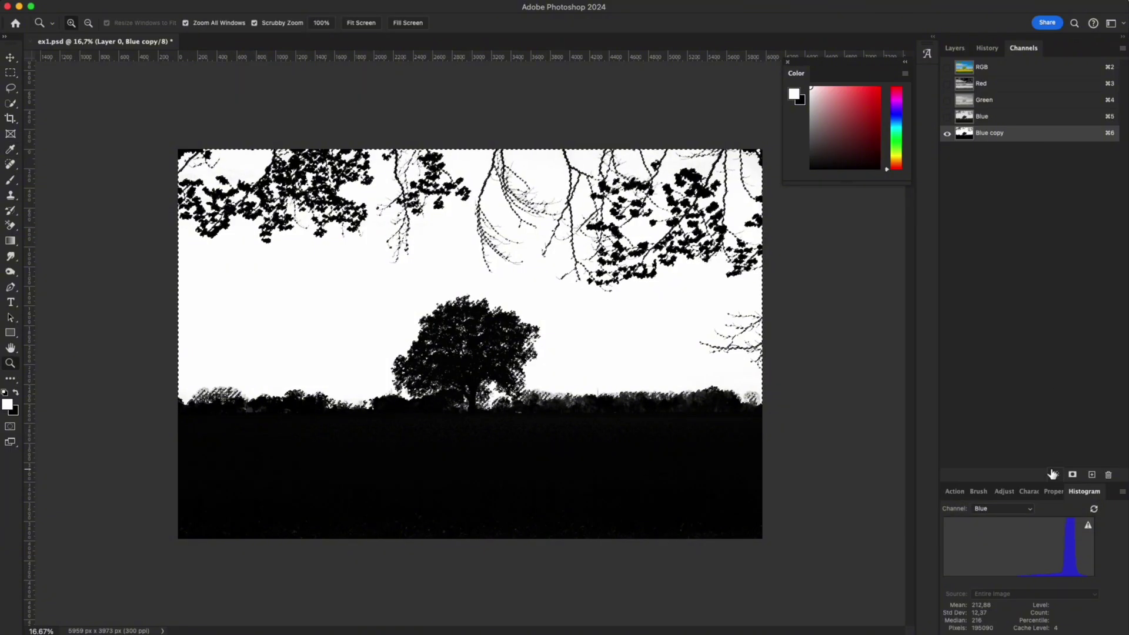
{"action": "left_click", "coordinate": [1002, 69]}
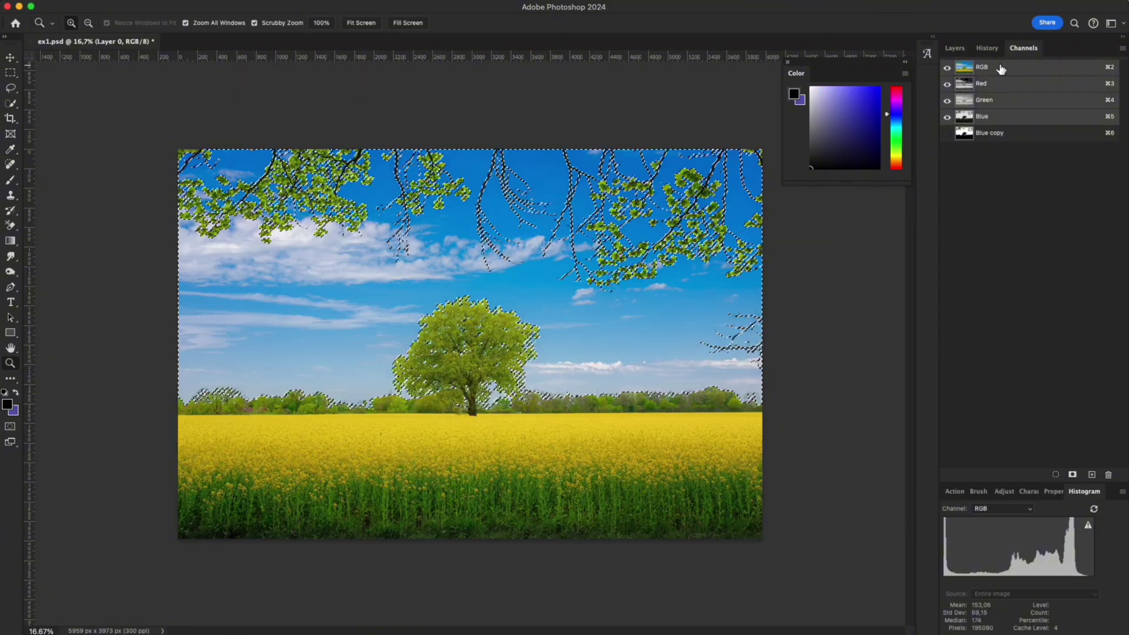
{"action": "left_click", "coordinate": [955, 48]}
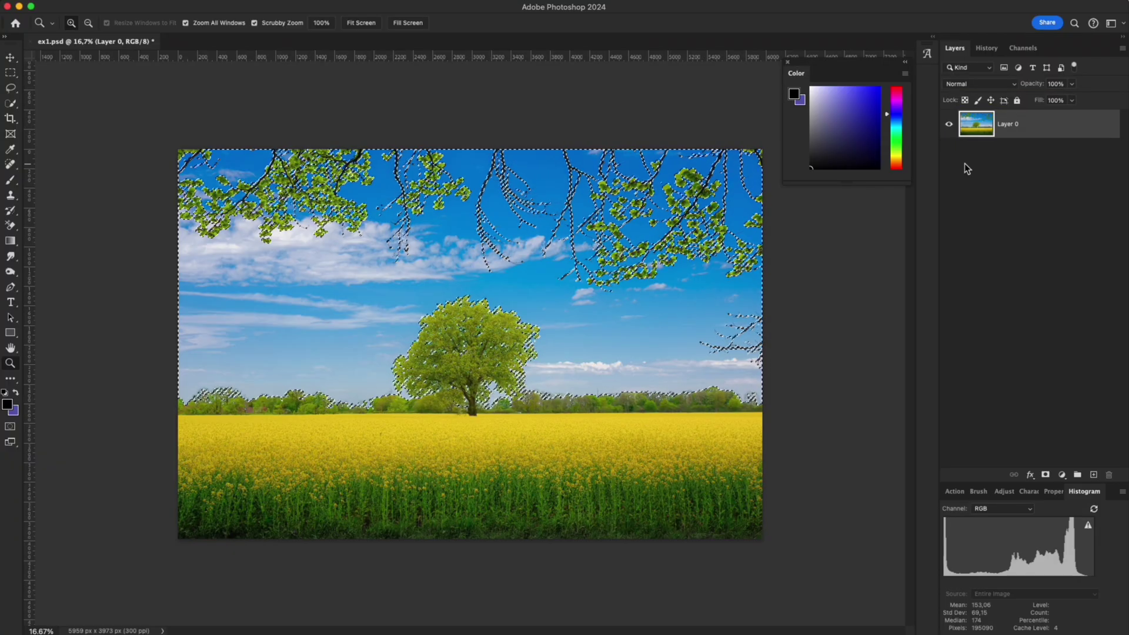
Invert the selection, copy the trees and field to Layer 1, and hide Layer 0
{"action": "key", "text": "ctrl+shift+i"}
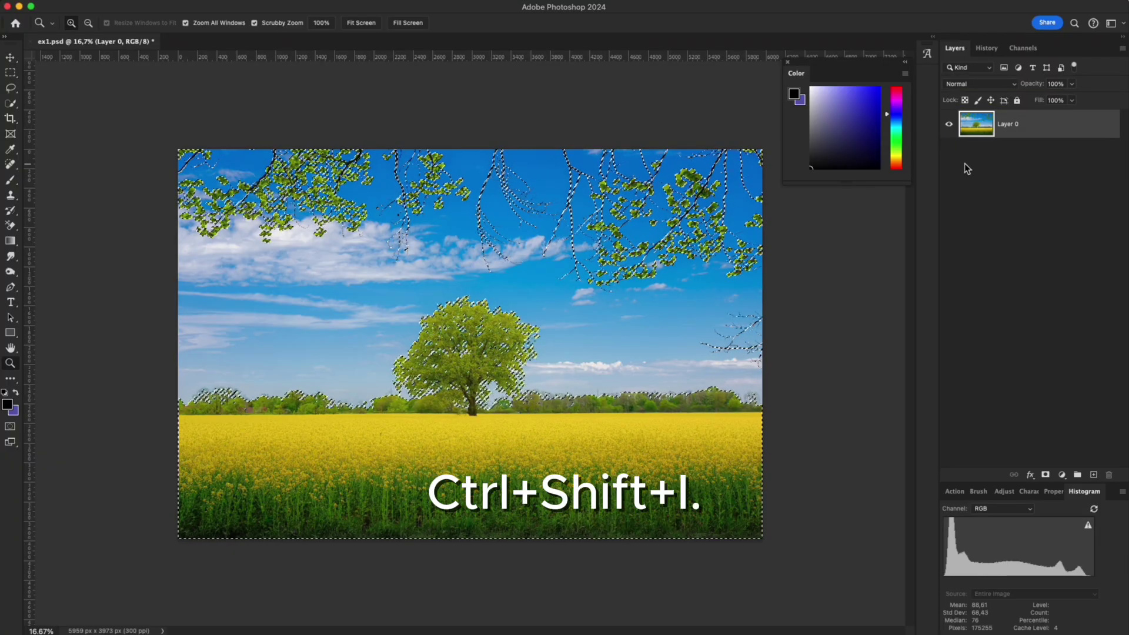
{"action": "key", "text": "ctrl+j"}
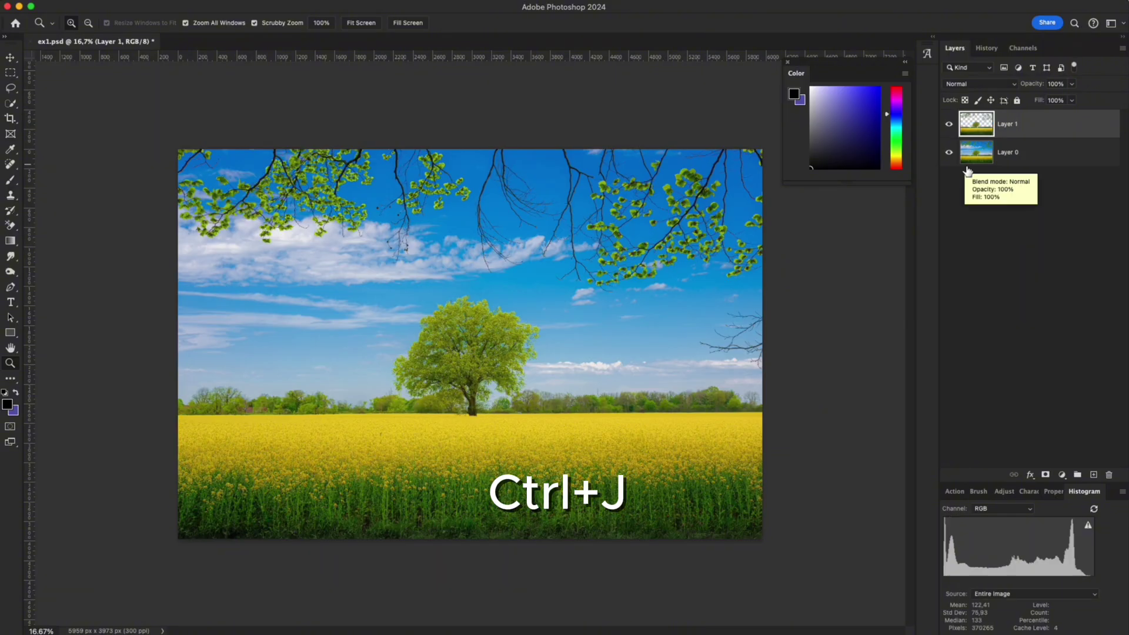
{"action": "left_click", "coordinate": [949, 152]}
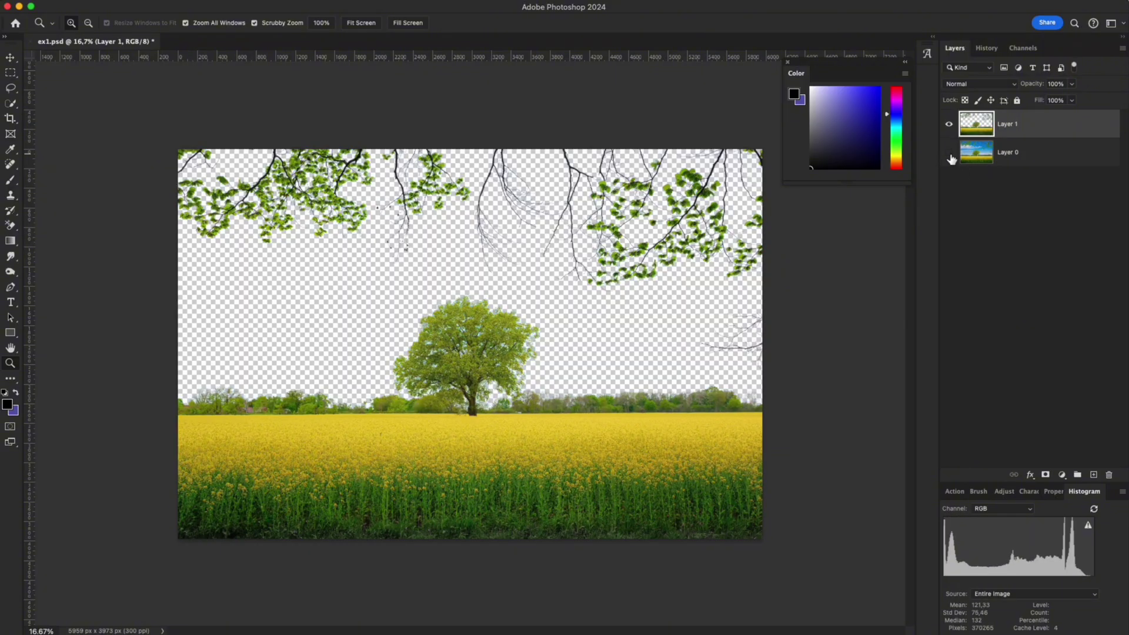
{"action": "left_click", "coordinate": [950, 126]}
{"action": "left_click", "coordinate": [949, 126]}
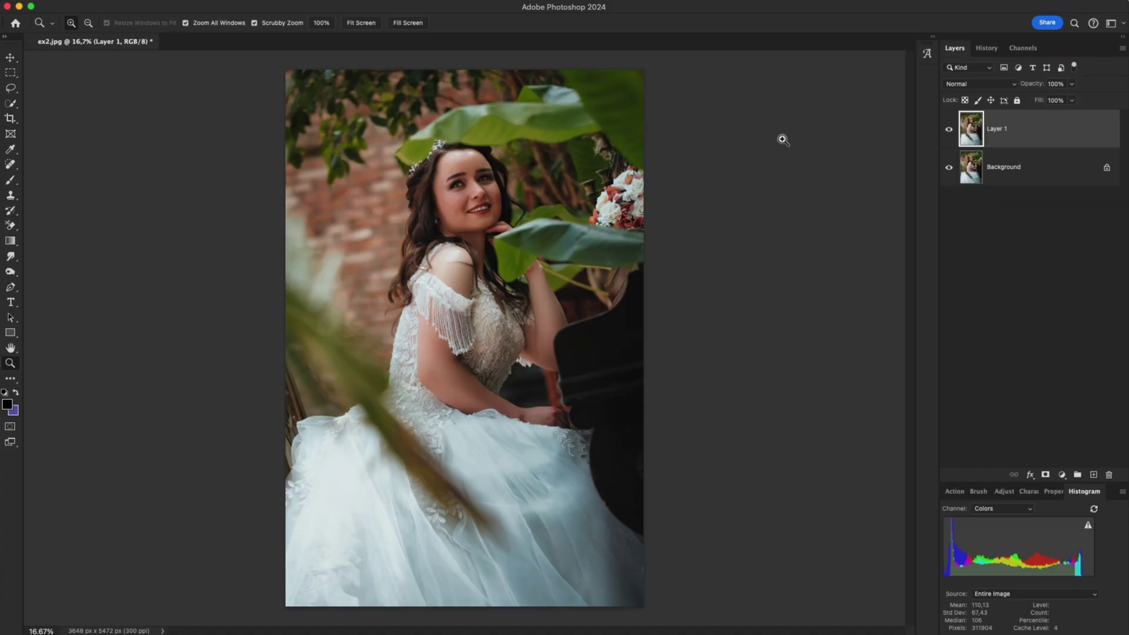
Compare the portrait's Red, Green and Blue channels and load the Red channel as a selection
{"action": "left_click", "coordinate": [1023, 48]}
{"action": "left_click", "coordinate": [1008, 93]}
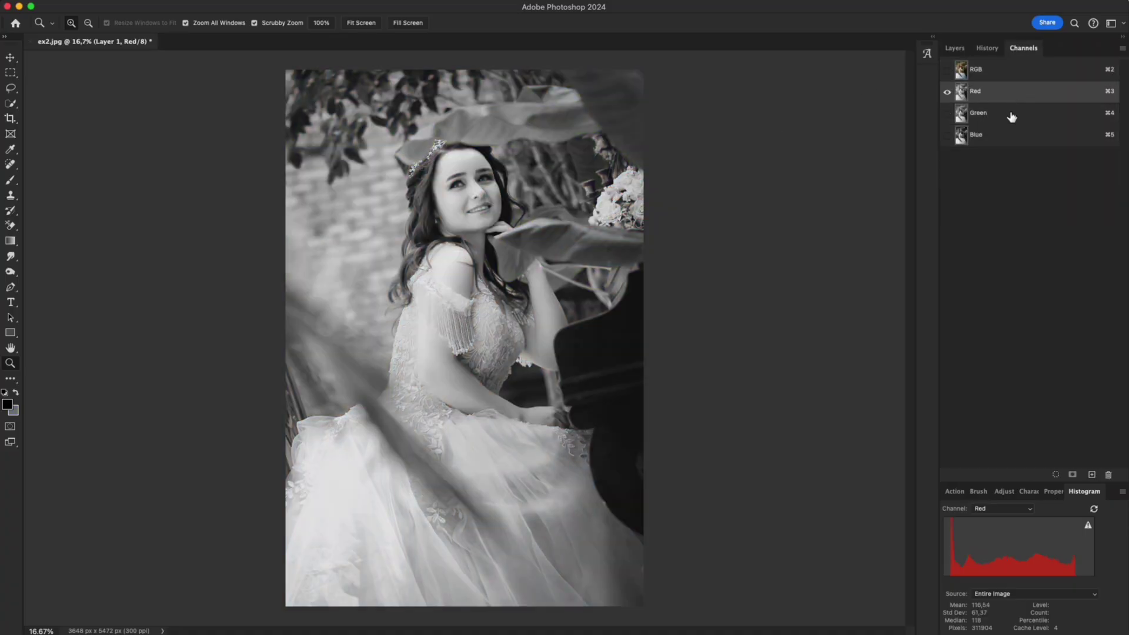
{"action": "left_click", "coordinate": [1010, 114]}
{"action": "left_click", "coordinate": [1009, 139]}
{"action": "left_click", "coordinate": [1002, 93]}
{"action": "left_click", "coordinate": [1056, 475]}
{"action": "left_click", "coordinate": [973, 69]}
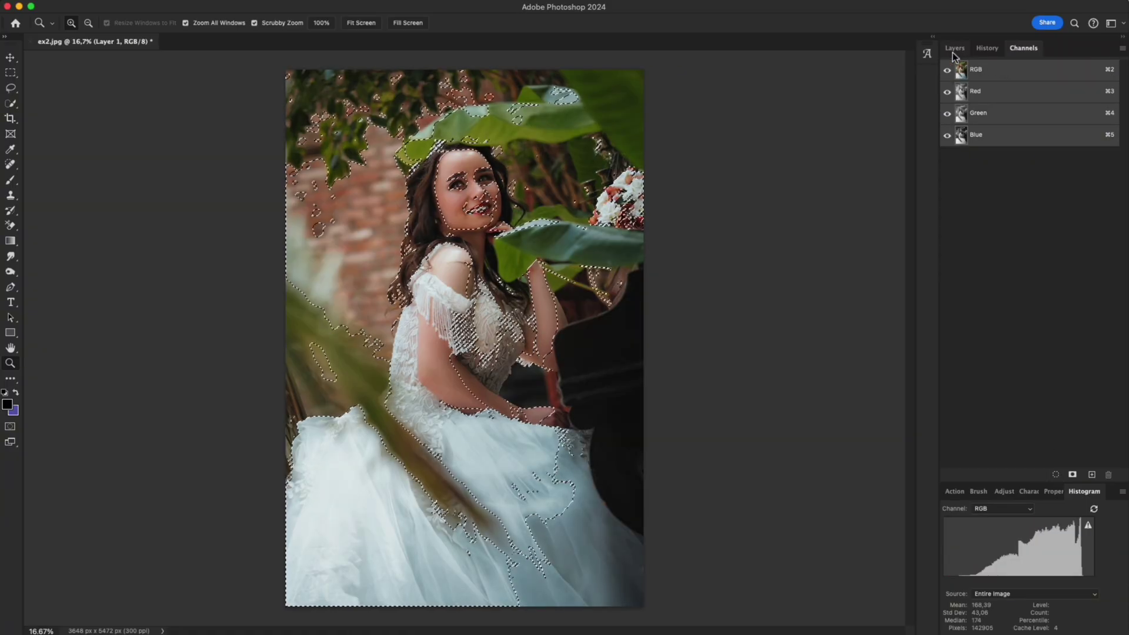
{"action": "left_click", "coordinate": [954, 56]}
Copy the selected bright areas to Layer 2 and set its blend mode to Screen
{"action": "key", "text": "super+j"}
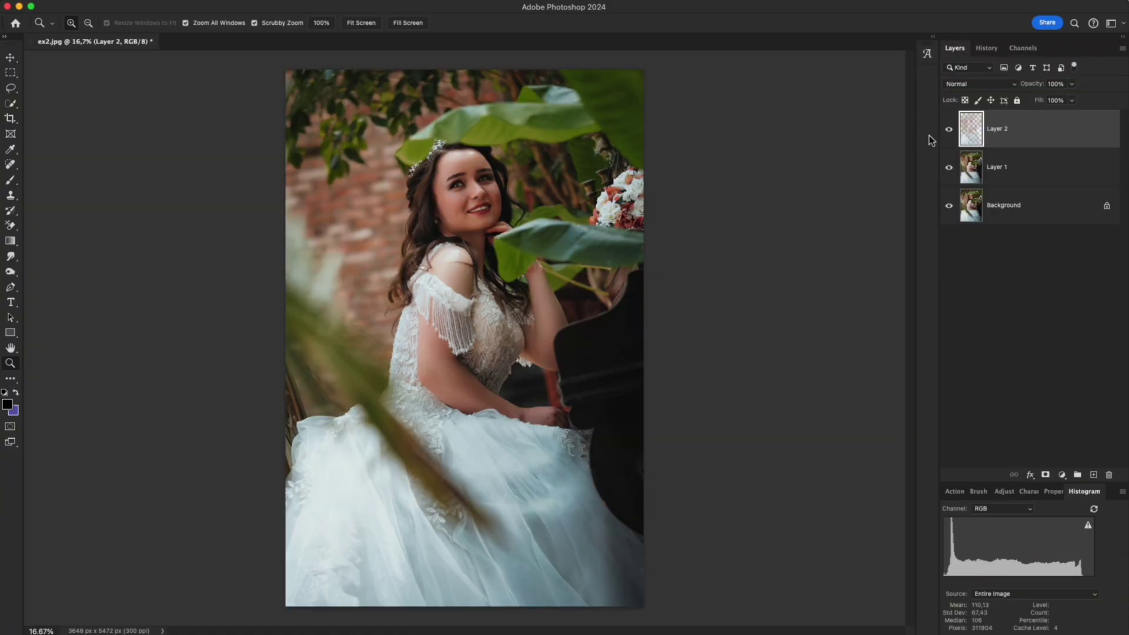
{"action": "left_click", "coordinate": [948, 129], "text": "alt"}
{"action": "left_click", "coordinate": [948, 129], "text": "alt"}
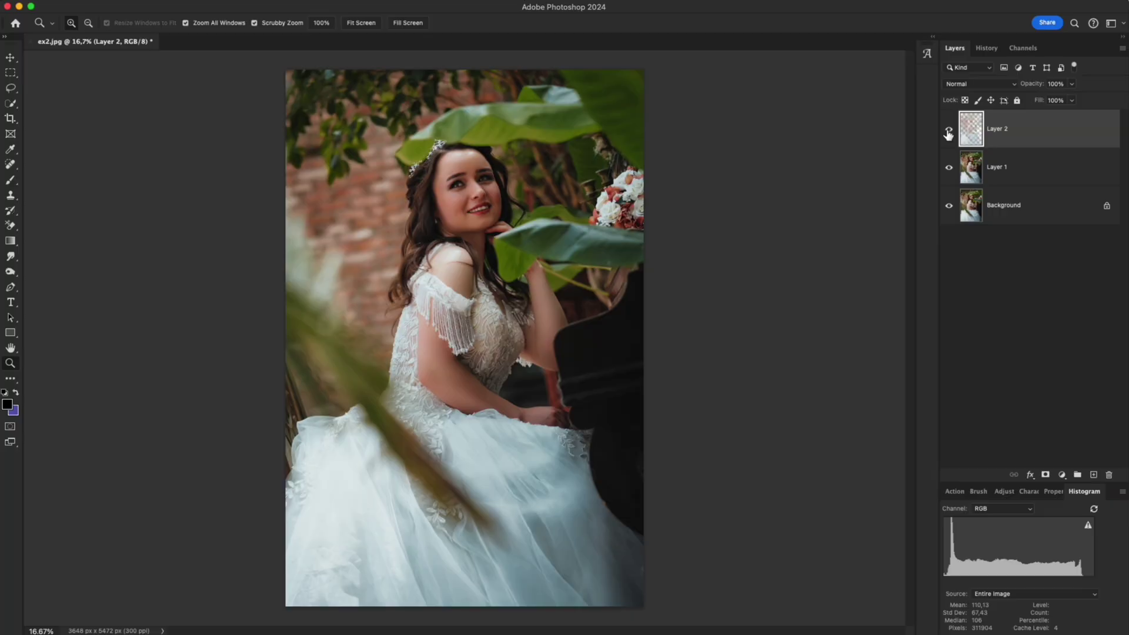
{"action": "left_click", "coordinate": [976, 88]}
{"action": "left_click", "coordinate": [989, 196]}
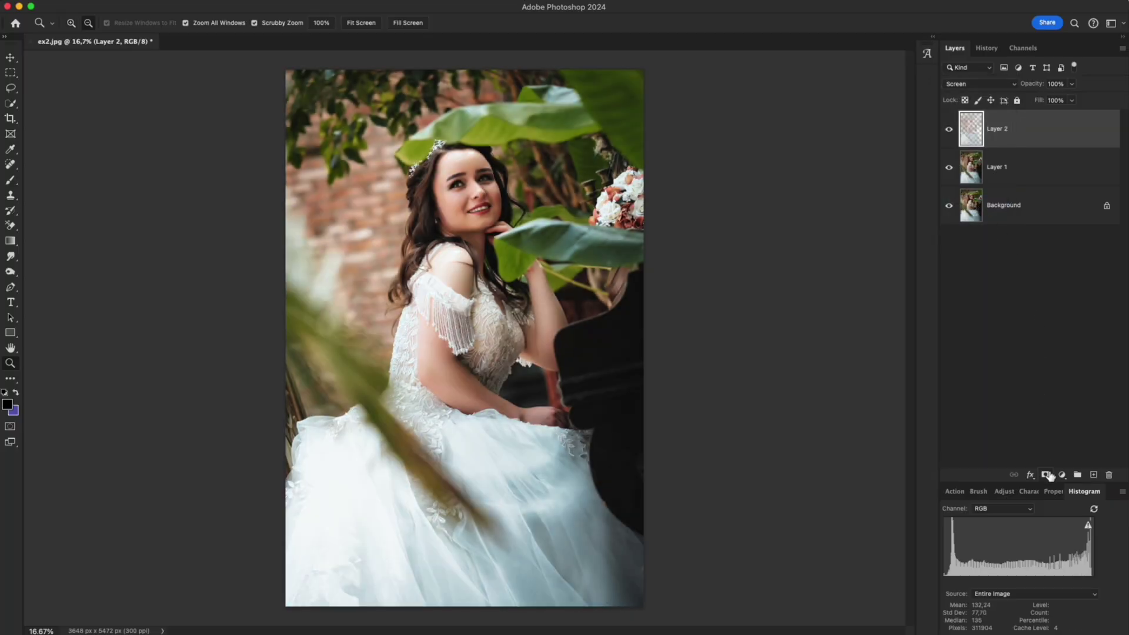
Give Layer 2 a black hide-all mask and paint white over the face and shoulders
{"action": "left_click", "coordinate": [1048, 474], "text": "alt"}
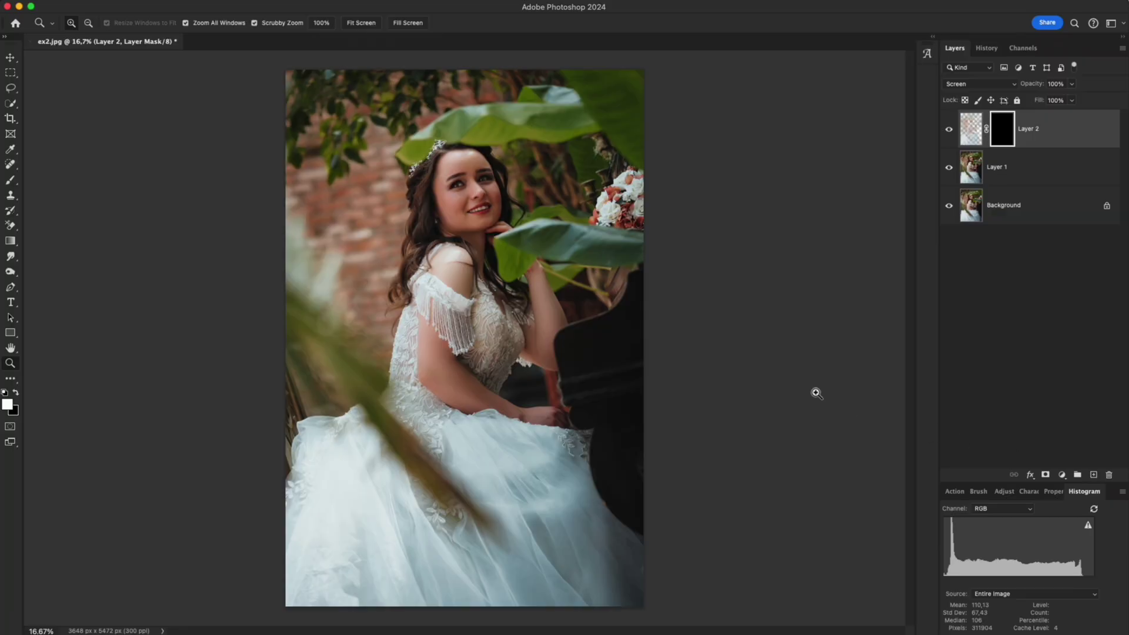
{"action": "left_click", "coordinate": [14, 180]}
{"action": "key", "text": "bracketleft"}
{"action": "key", "text": "bracketleft"}
{"action": "key", "text": "bracketleft"}
{"action": "key", "text": "bracketleft"}
{"action": "key", "text": "bracketleft"}
{"action": "key", "text": "bracketleft"}
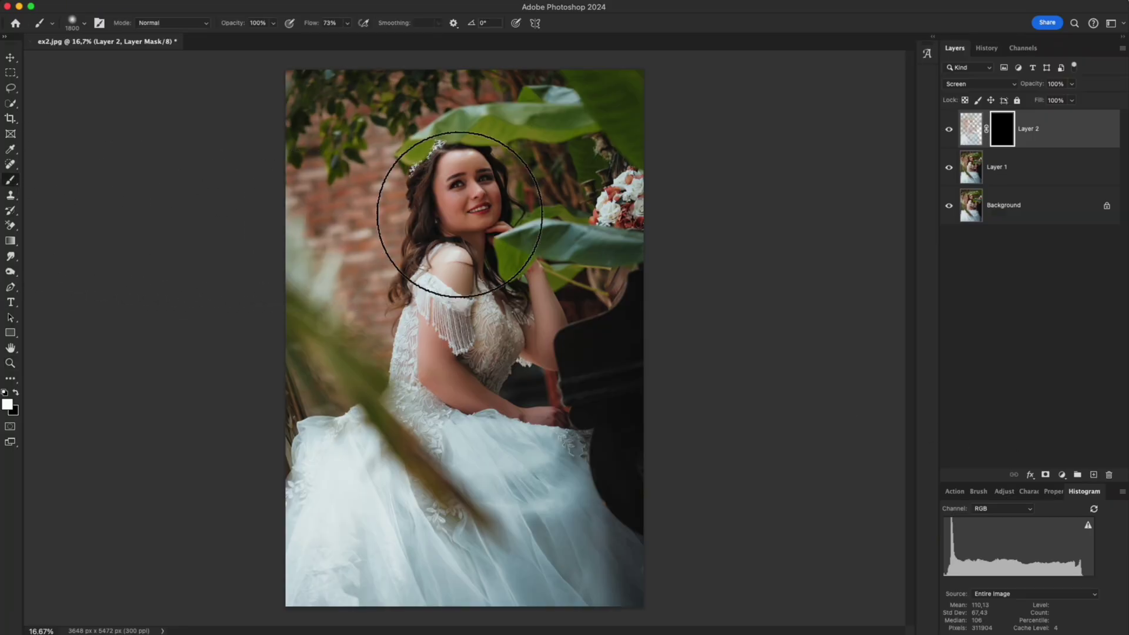
{"action": "mouse_move", "coordinate": [466, 212]}
{"action": "left_mouse_down"}
{"action": "mouse_move", "coordinate": [439, 338]}
{"action": "mouse_move", "coordinate": [489, 238]}
{"action": "left_mouse_up"}
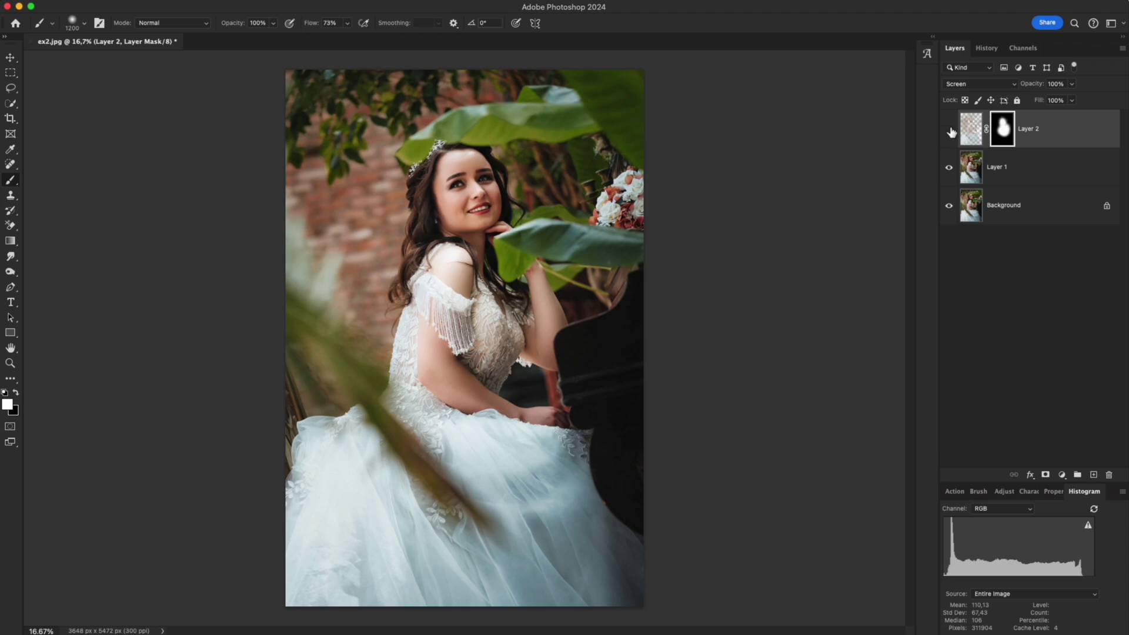
Compare Layer 2 on and off, then lower its opacity to 84%
{"action": "left_click", "coordinate": [949, 129]}
{"action": "left_click", "coordinate": [950, 131]}
{"action": "left_click", "coordinate": [950, 131]}
{"action": "left_click", "coordinate": [951, 131]}
{"action": "left_click_drag", "start_coordinate": [1033, 85], "coordinate": [1013, 96]}
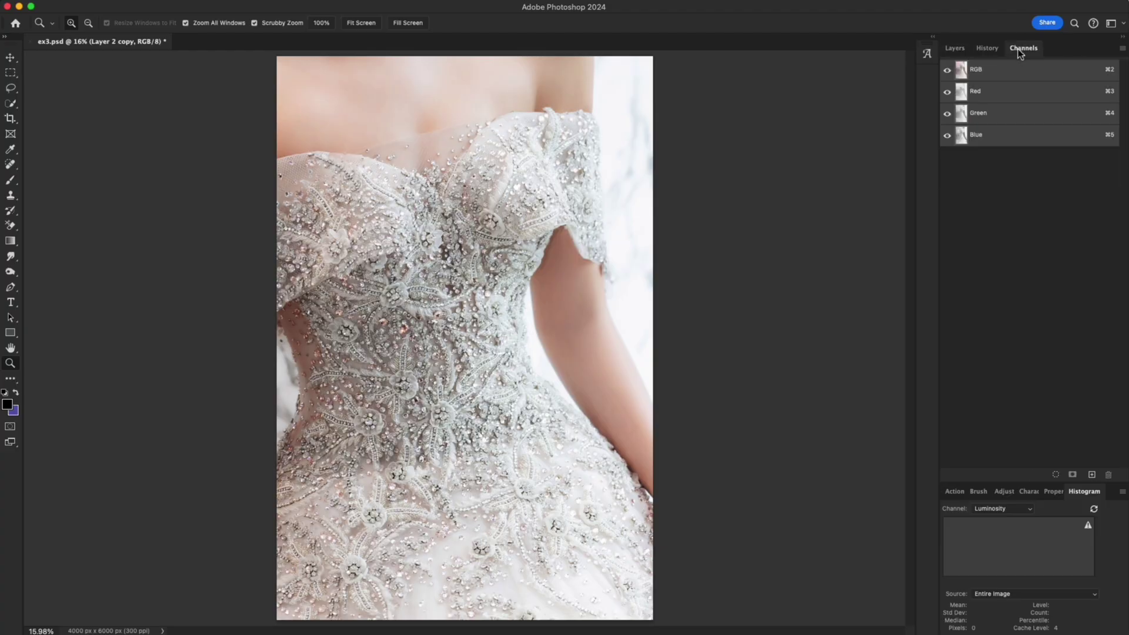
Duplicate the dress photo's Blue channel and apply Levels (midtones 0.79, white 247) to Blue copy
{"action": "left_click", "coordinate": [1004, 94]}
{"action": "left_click", "coordinate": [1007, 116]}
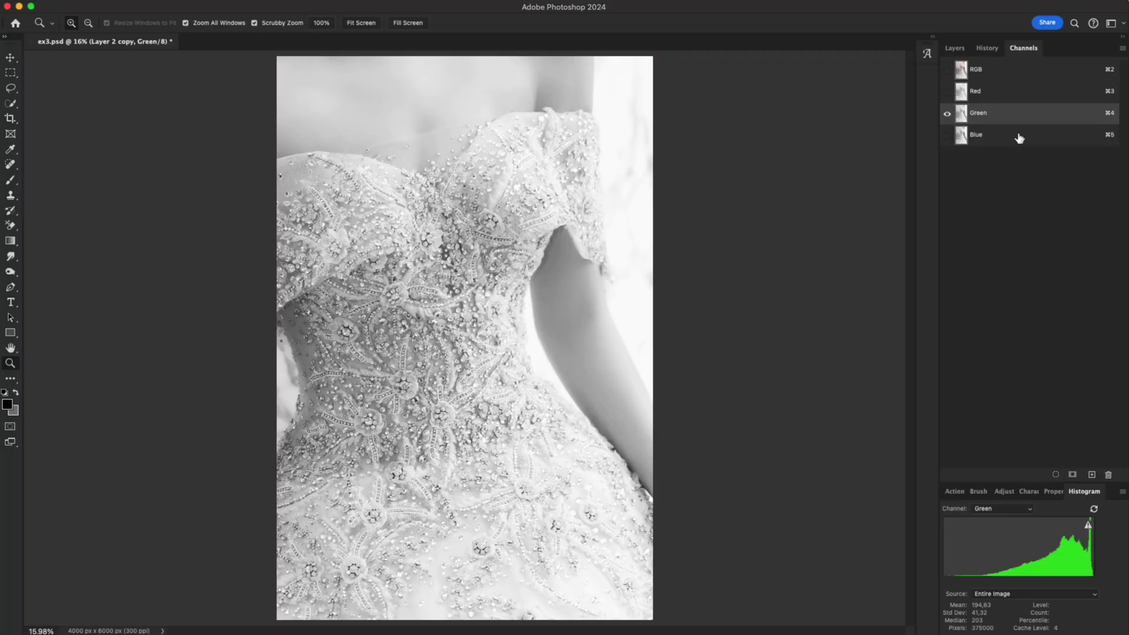
{"action": "left_click", "coordinate": [1019, 138]}
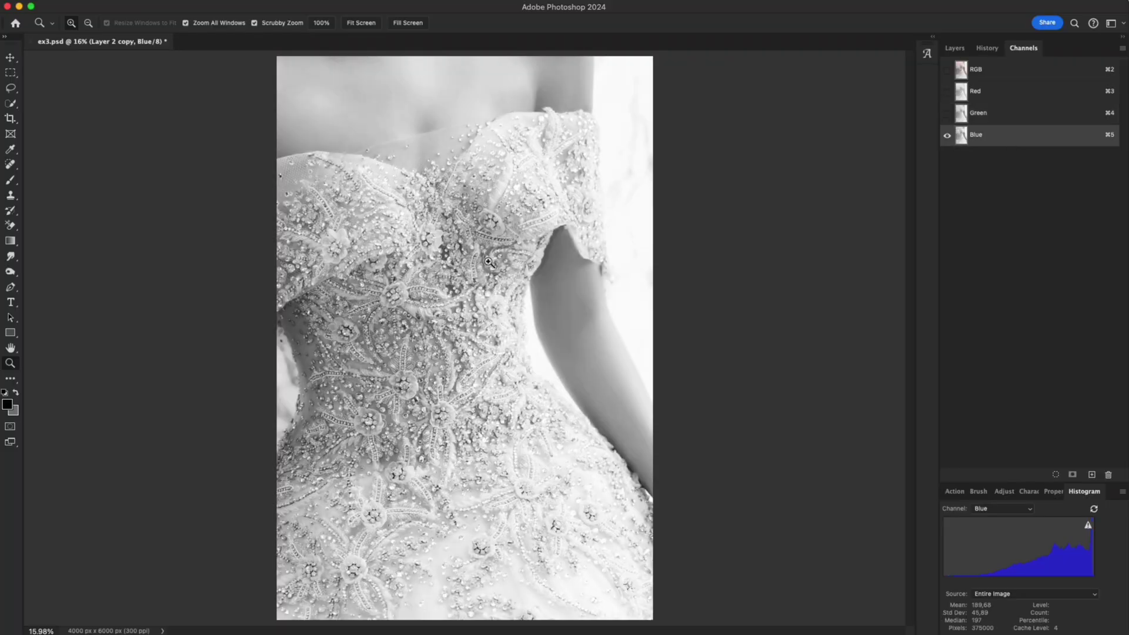
{"action": "left_click_drag", "start_coordinate": [1024, 140], "coordinate": [1094, 476]}
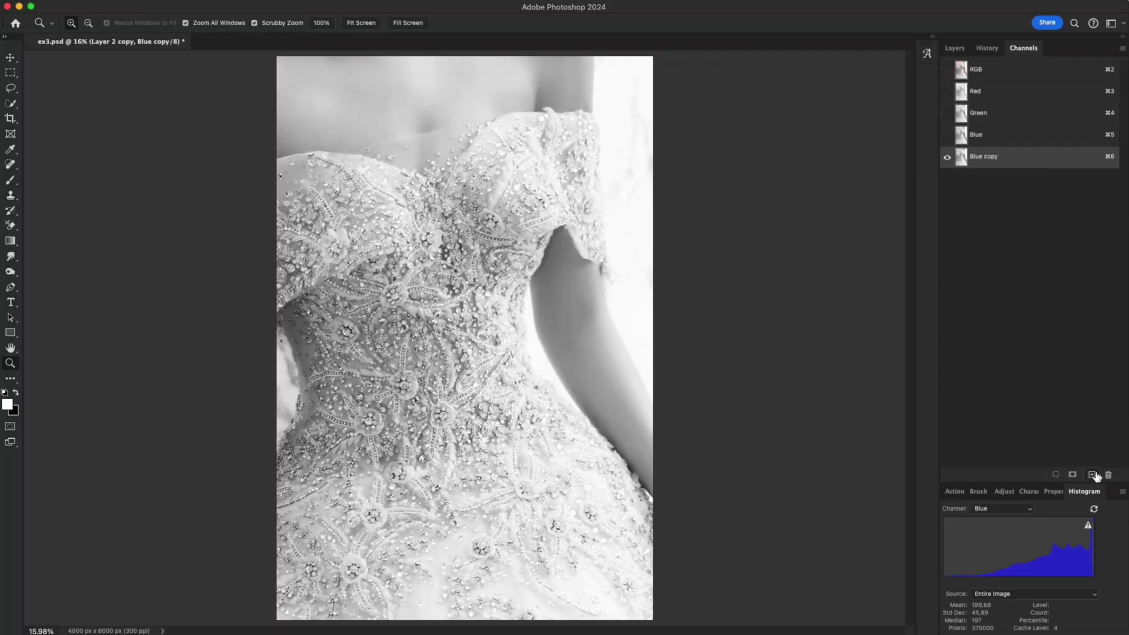
{"action": "key", "text": "super+l"}
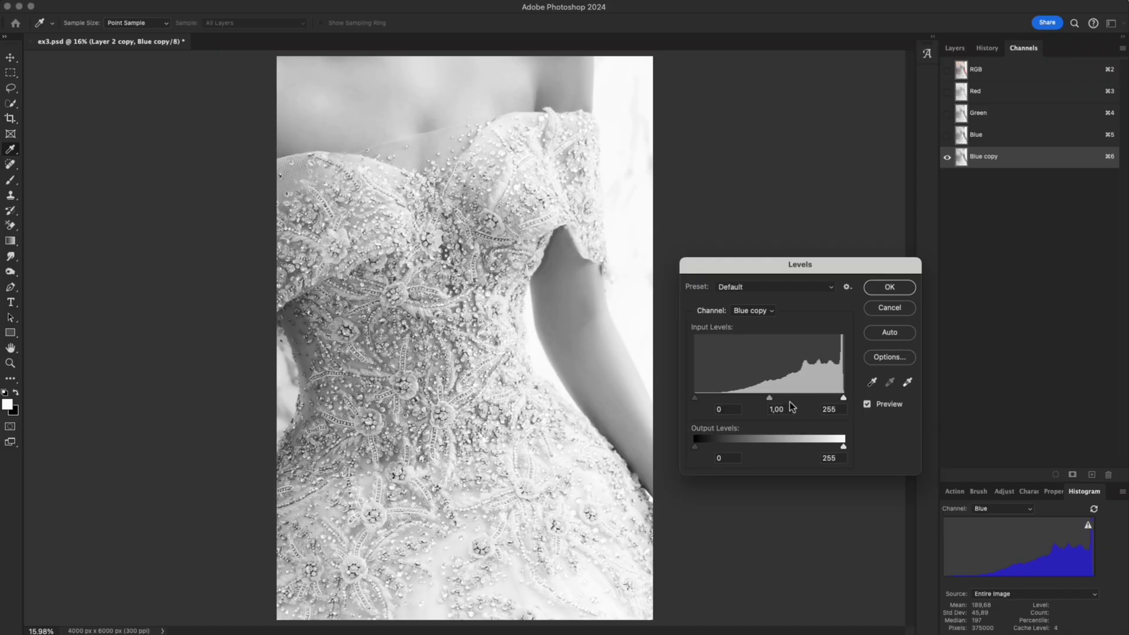
{"action": "left_click_drag", "start_coordinate": [769, 399], "coordinate": [839, 398]}
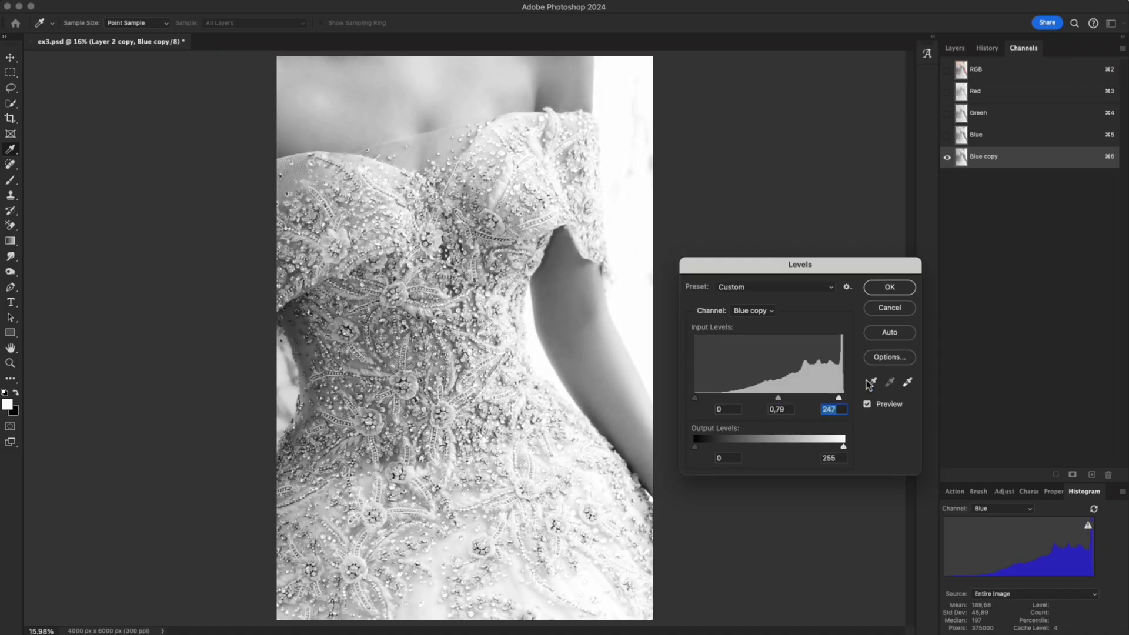
{"action": "left_click", "coordinate": [869, 405]}
{"action": "left_click", "coordinate": [868, 404]}
{"action": "left_click", "coordinate": [889, 287]}
Load Blue copy as a selection over the full-colour RGB image
{"action": "key", "text": "z"}
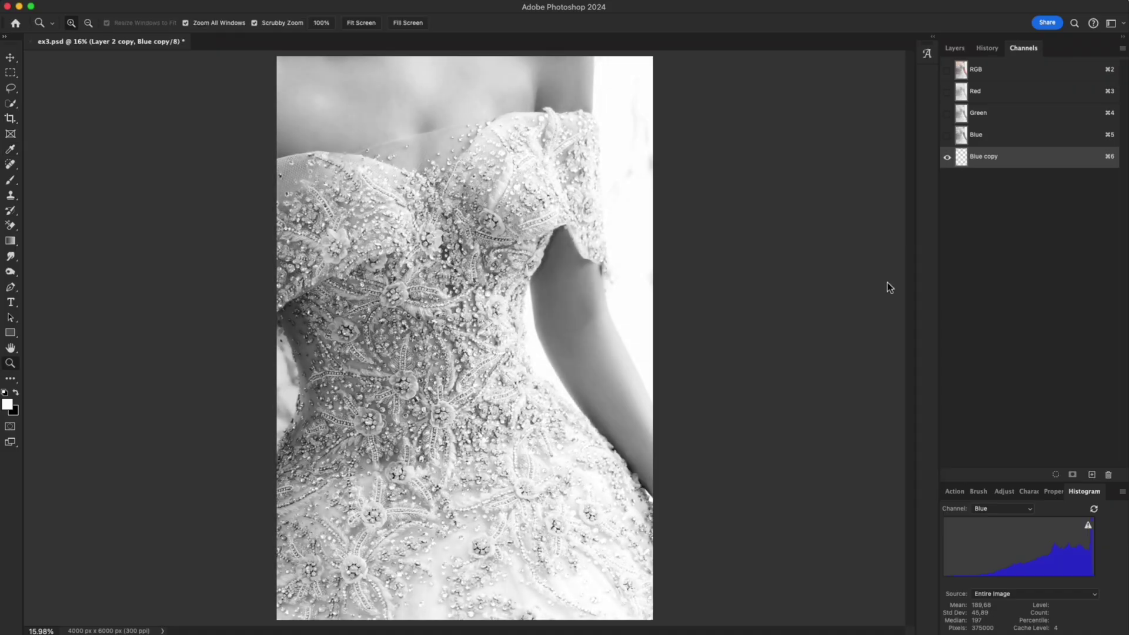
{"action": "left_click", "coordinate": [1057, 475]}
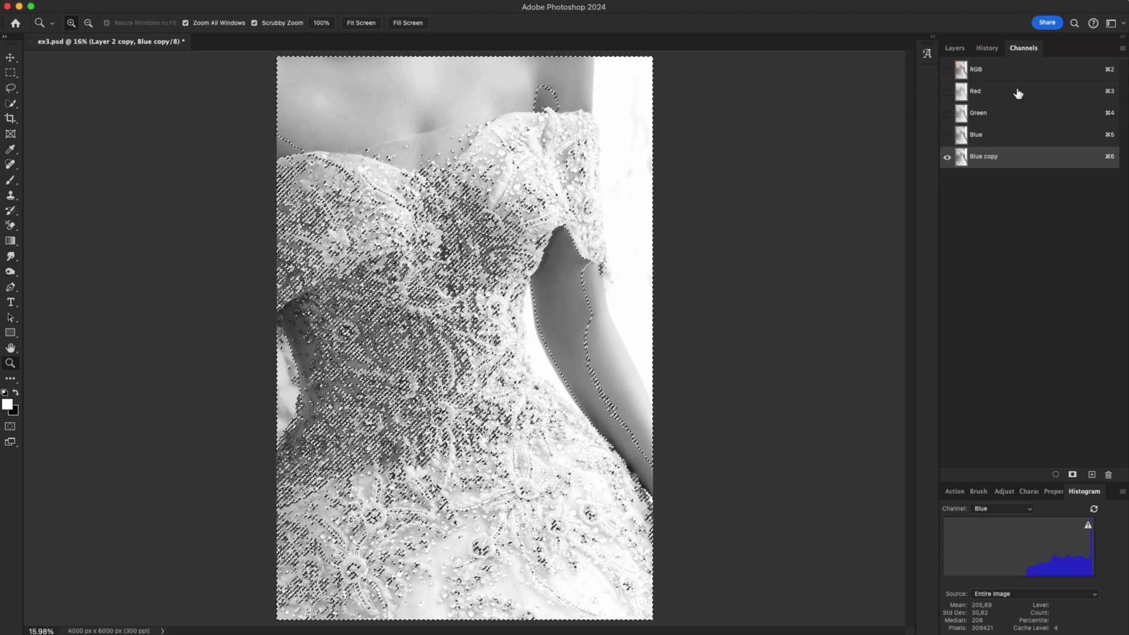
{"action": "left_click", "coordinate": [1011, 71]}
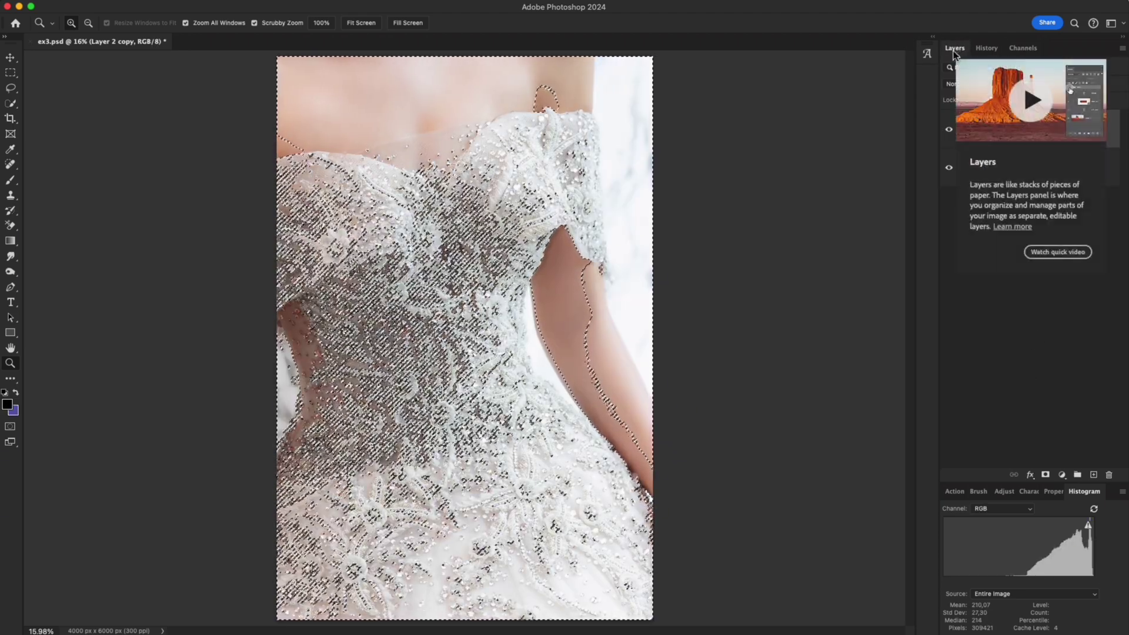
Add a Curves adjustment layer and raise the curve to brighten the lace
{"action": "left_click", "coordinate": [956, 49]}
{"action": "left_click", "coordinate": [1062, 475]}
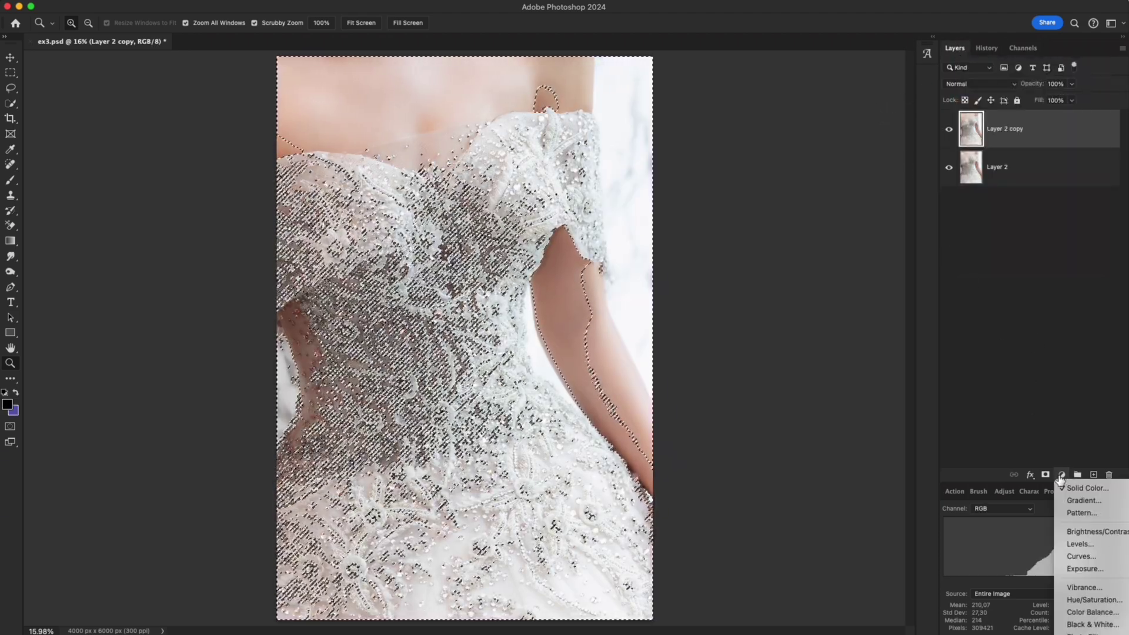
{"action": "left_click", "coordinate": [1067, 559]}
{"action": "left_click_drag", "start_coordinate": [1058, 483], "coordinate": [1052, 440]}
Apply a High Pass filter with radius 4.1 to Layer 2 copy
{"action": "left_click", "coordinate": [994, 172]}
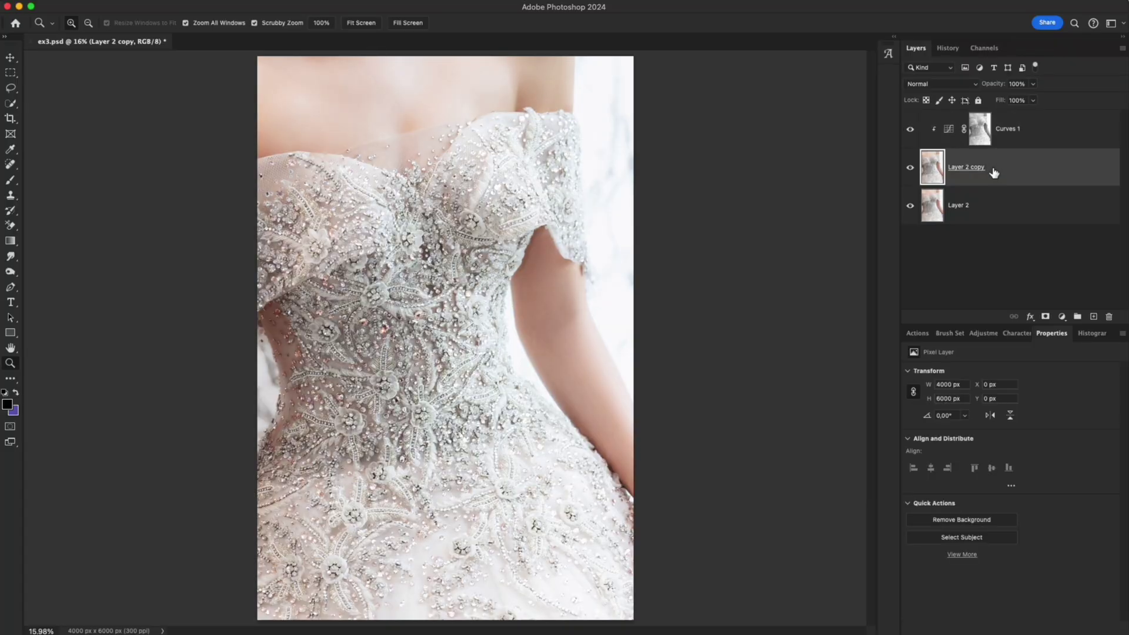
{"action": "left_click", "coordinate": [157, 6]}
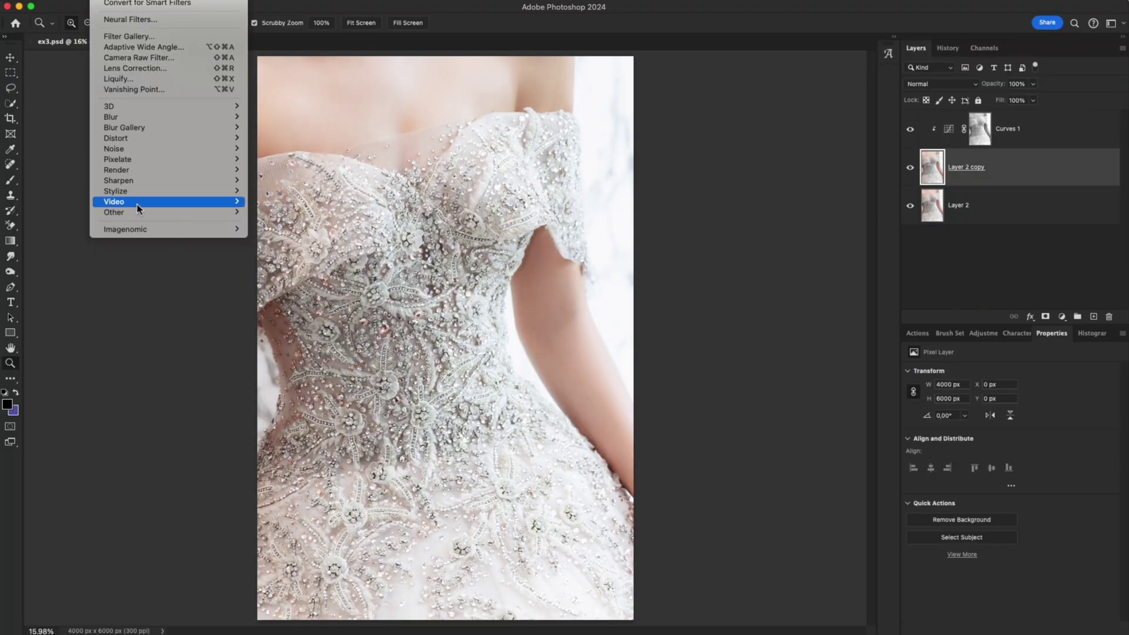
{"action": "mouse_move", "coordinate": [141, 213]}
{"action": "left_click", "coordinate": [287, 224]}
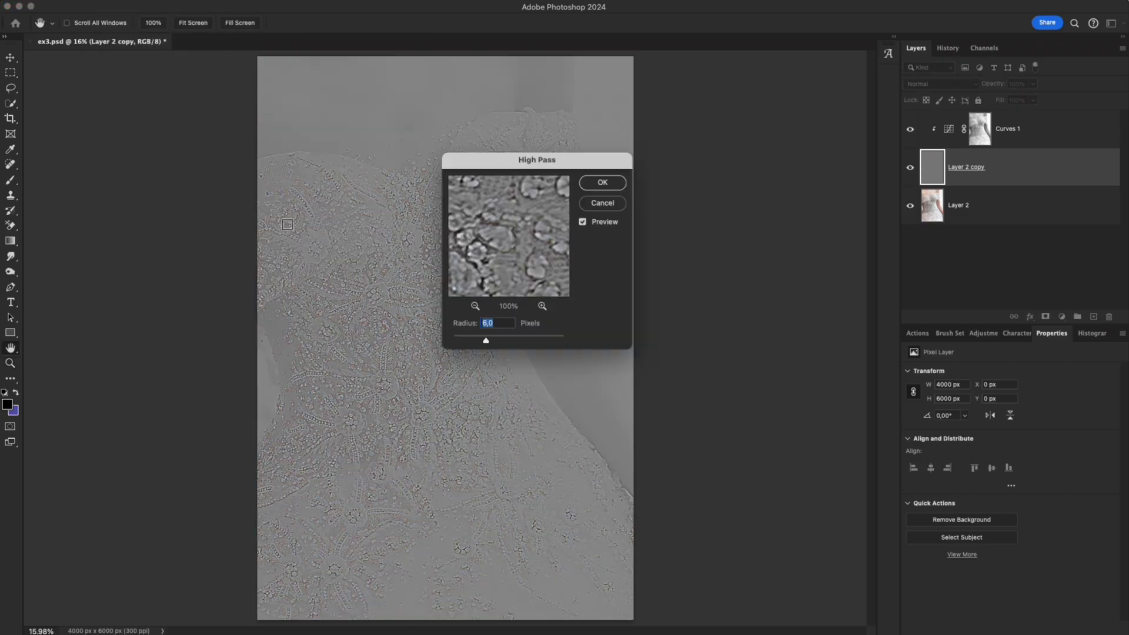
{"action": "left_click_drag", "start_coordinate": [486, 340], "coordinate": [478, 342]}
{"action": "left_click", "coordinate": [598, 188]}
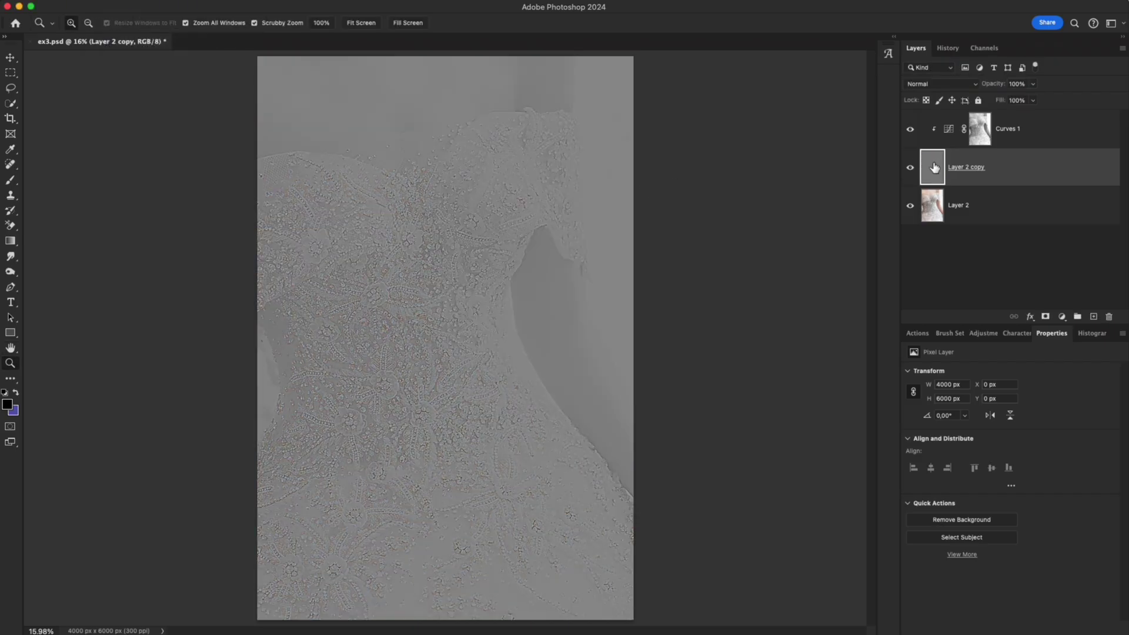
Blend Layer 2 copy in Overlay mode and toggle it off and on to compare
{"action": "left_click", "coordinate": [941, 86]}
{"action": "left_click", "coordinate": [920, 258]}
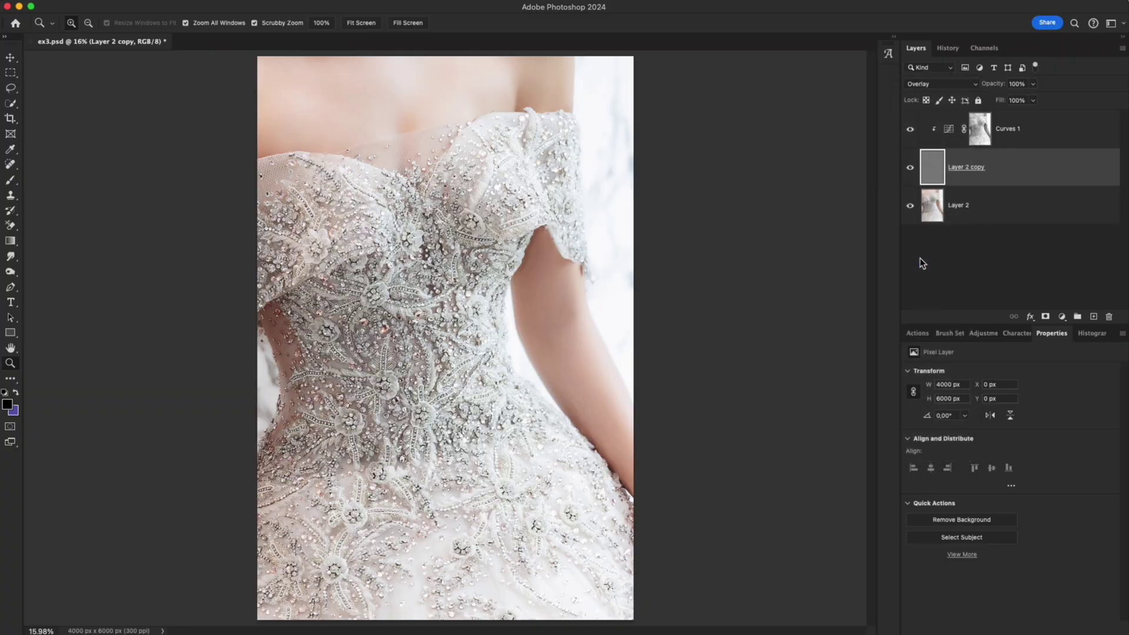
{"action": "scroll", "coordinate": [912, 170], "scroll_direction": "up", "scroll_amount": 3}
{"action": "left_click", "coordinate": [910, 170]}
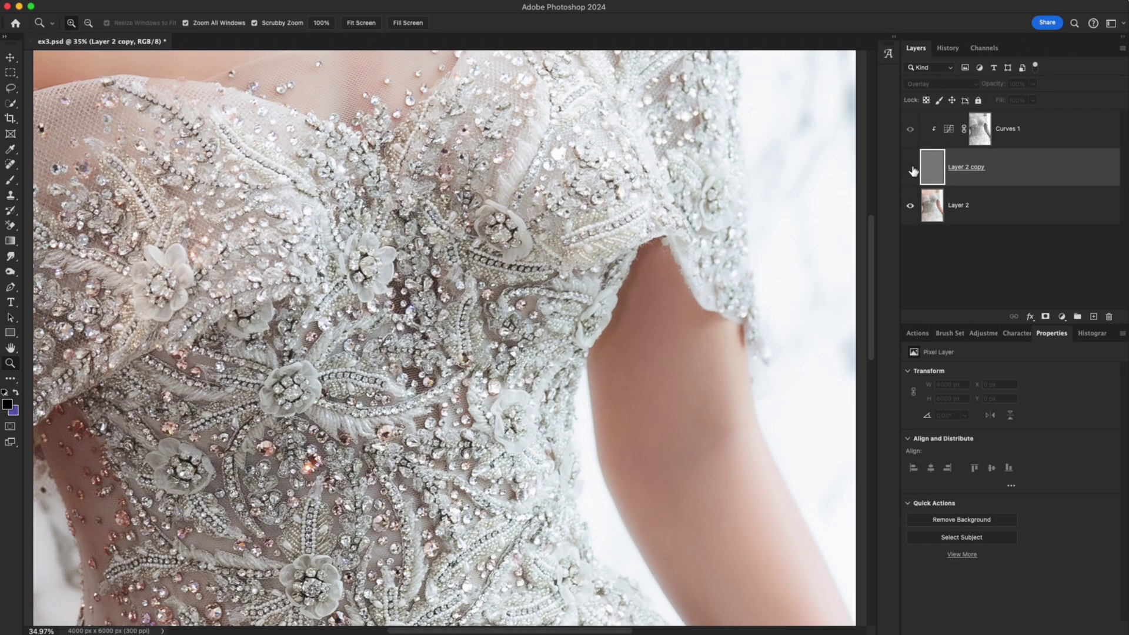
{"action": "left_click", "coordinate": [910, 170]}
{"action": "scroll", "coordinate": [690, 203], "scroll_direction": "down", "scroll_amount": 5}
{"action": "scroll", "coordinate": [690, 204], "scroll_direction": "left", "scroll_amount": 3}
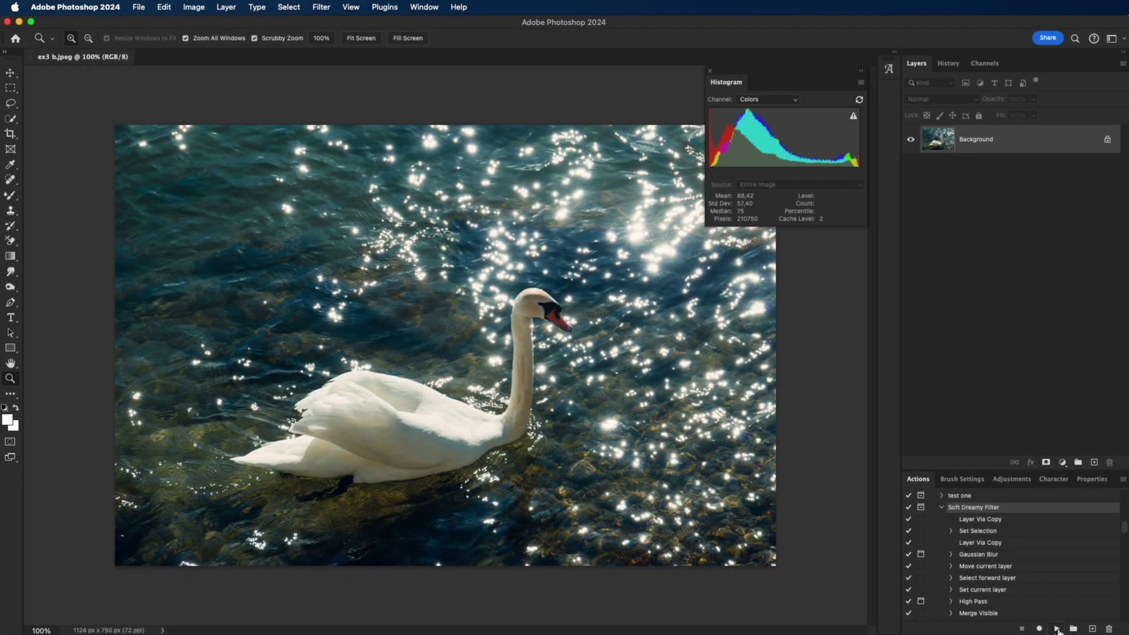
Play the Soft Dreamy Filter action, accept its Gaussian Blur and High Pass steps, then compare against Background
{"action": "left_click", "coordinate": [1057, 628]}
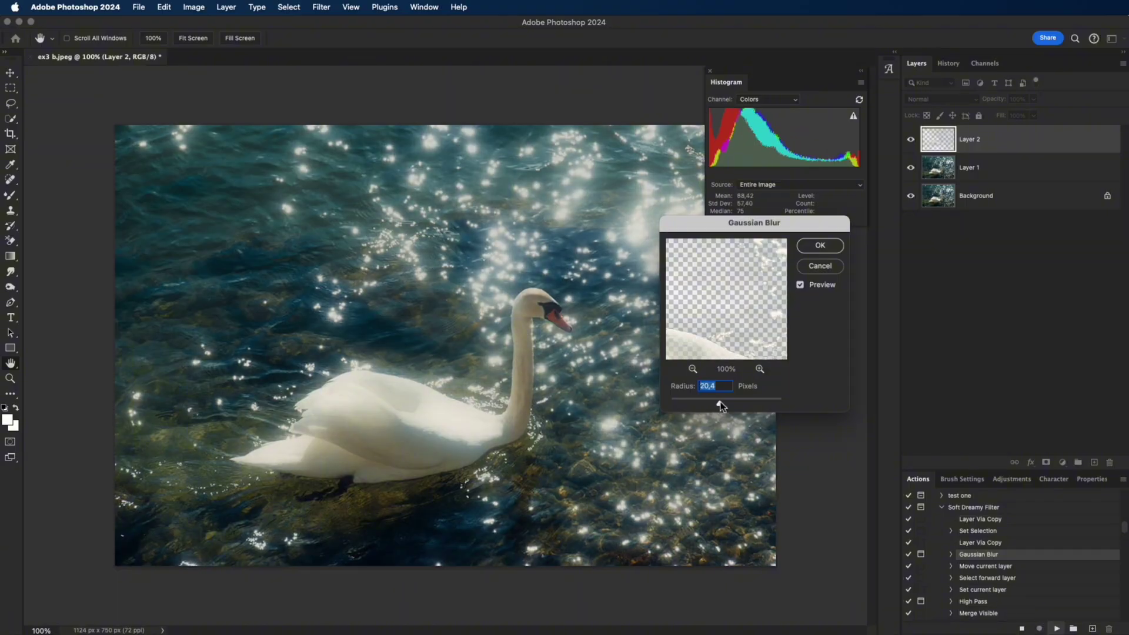
{"action": "left_click_drag", "start_coordinate": [721, 401], "coordinate": [718, 402]}
{"action": "left_click", "coordinate": [820, 246]}
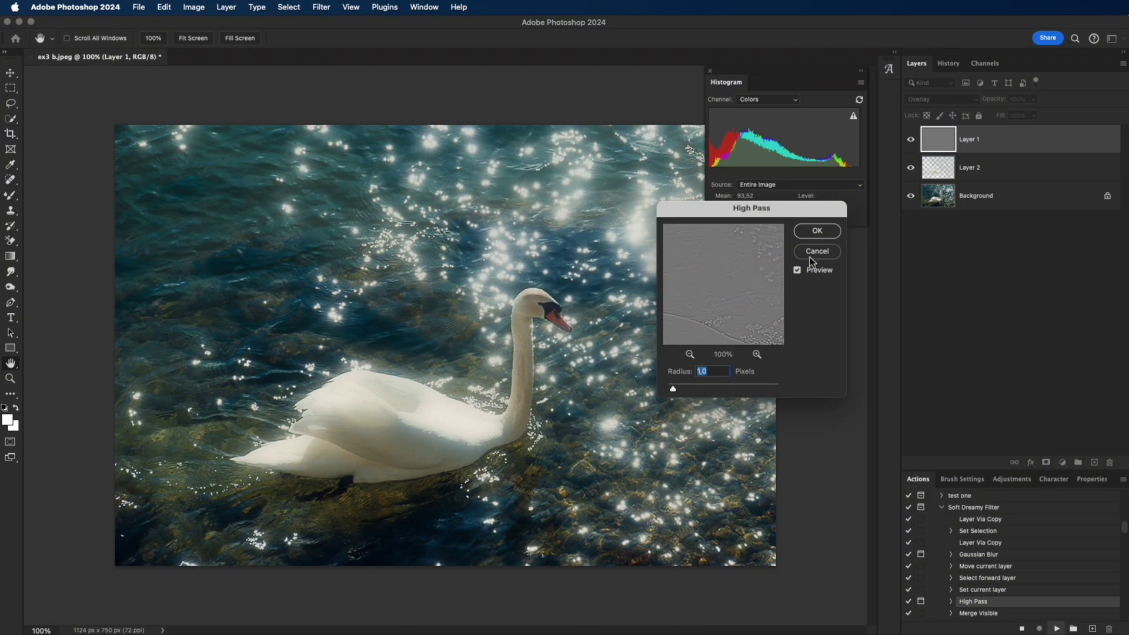
{"action": "left_click", "coordinate": [817, 231]}
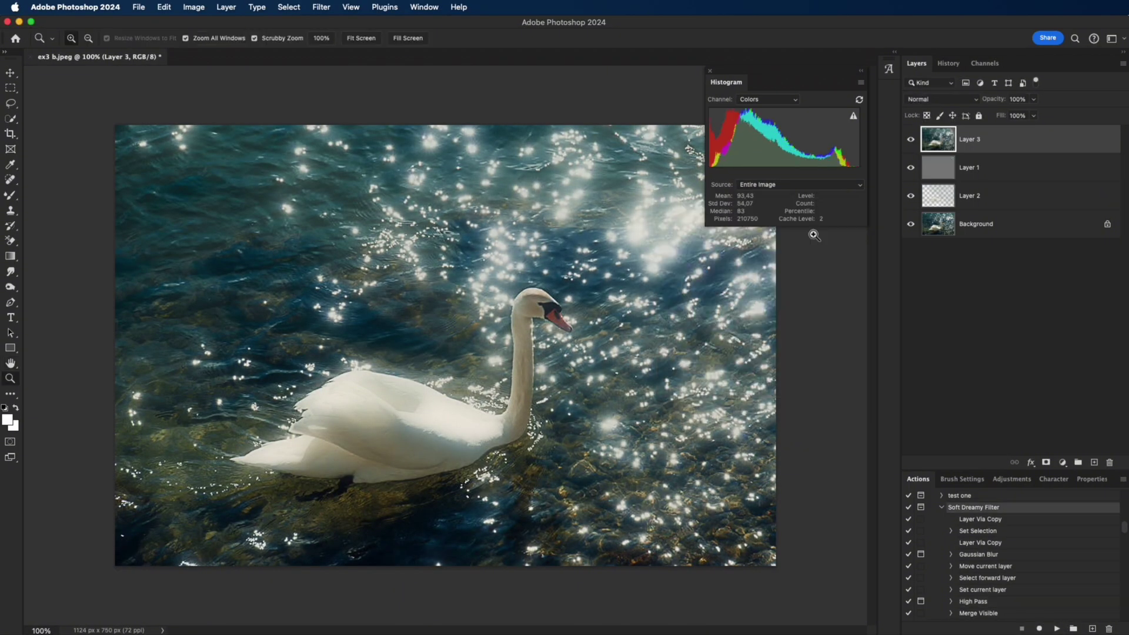
{"action": "left_click", "coordinate": [911, 226], "text": "alt"}
{"action": "left_click", "coordinate": [911, 226], "text": "alt"}
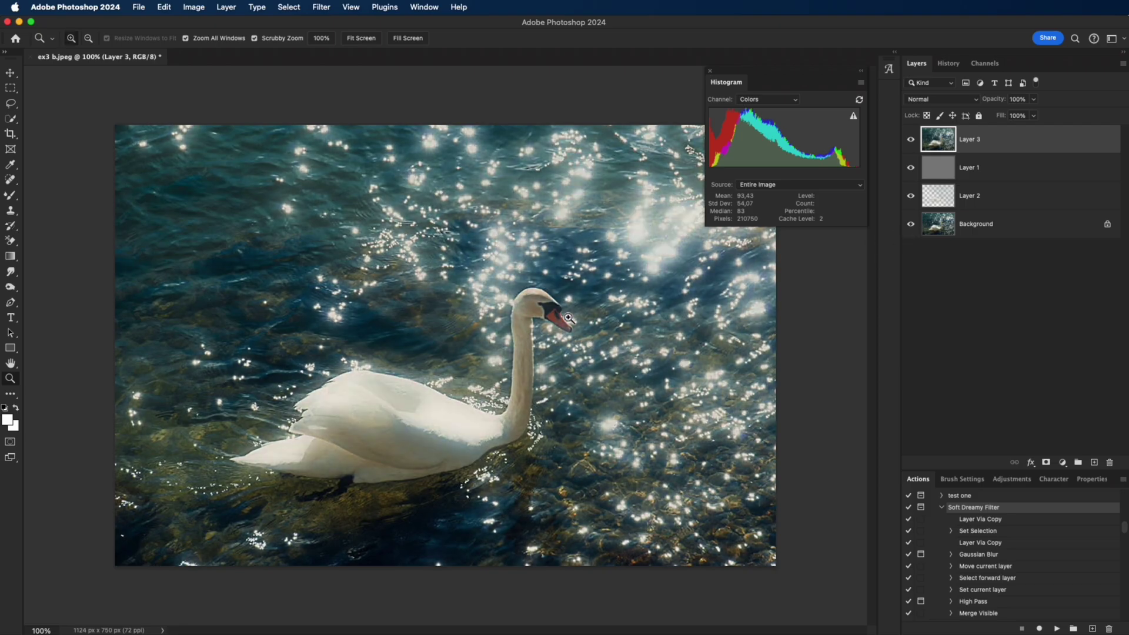